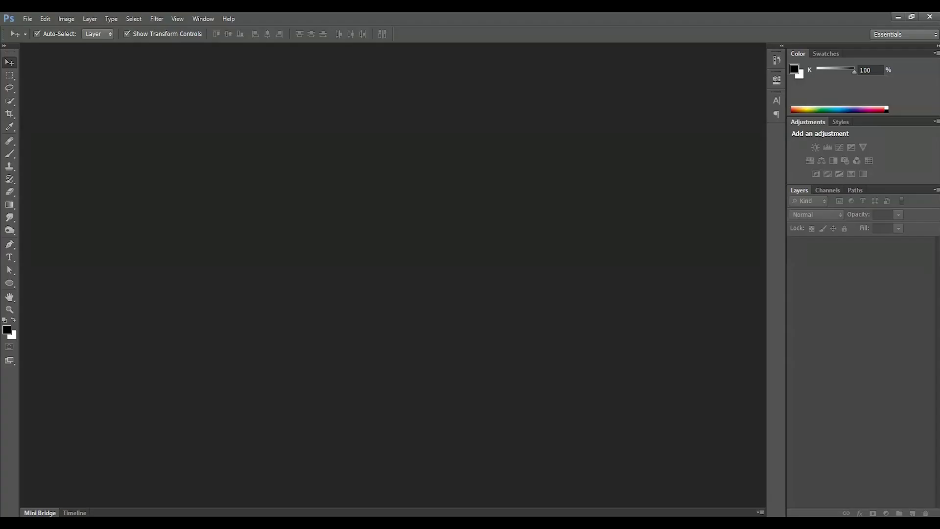
# - Create a new 4000 × 2000 pixel document named "Typography with image" at 72 pixels/inch with a white background
pyautogui.click(32, 23)
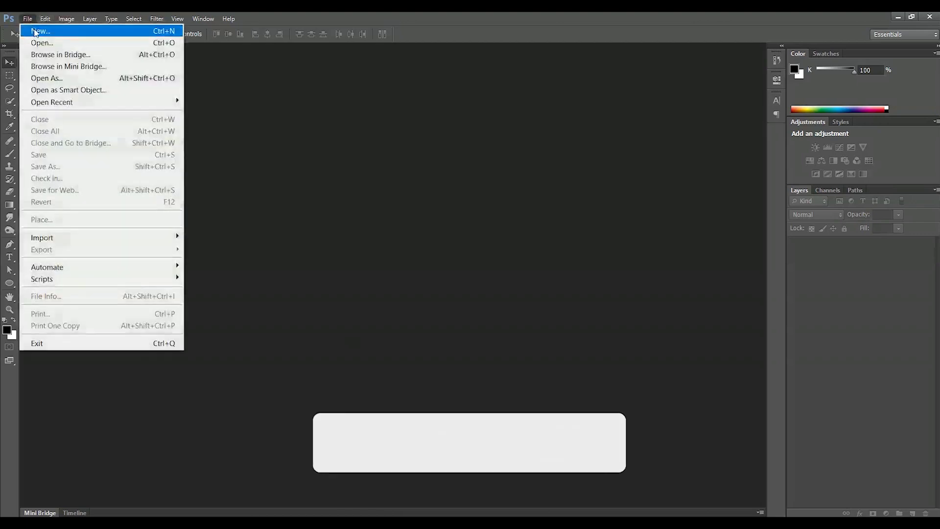
pyautogui.click(34, 28)
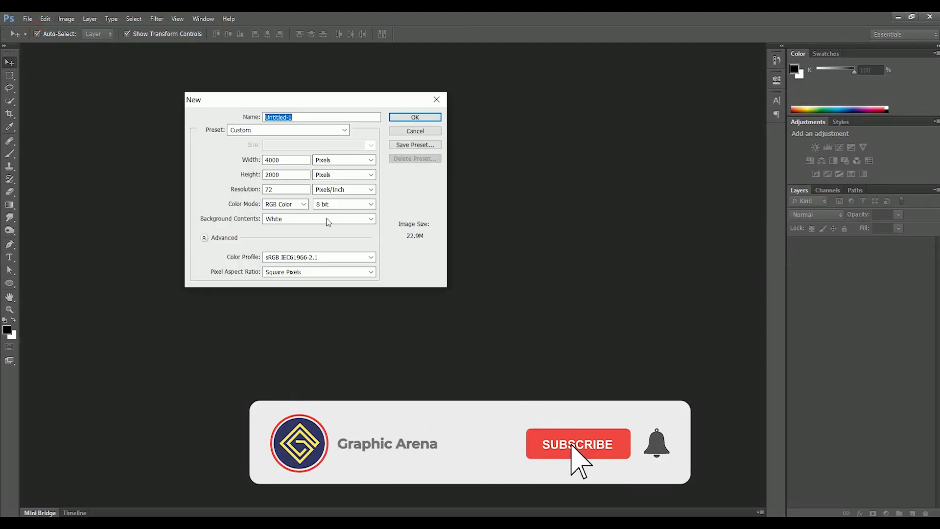
pyautogui.write('Typography with image')
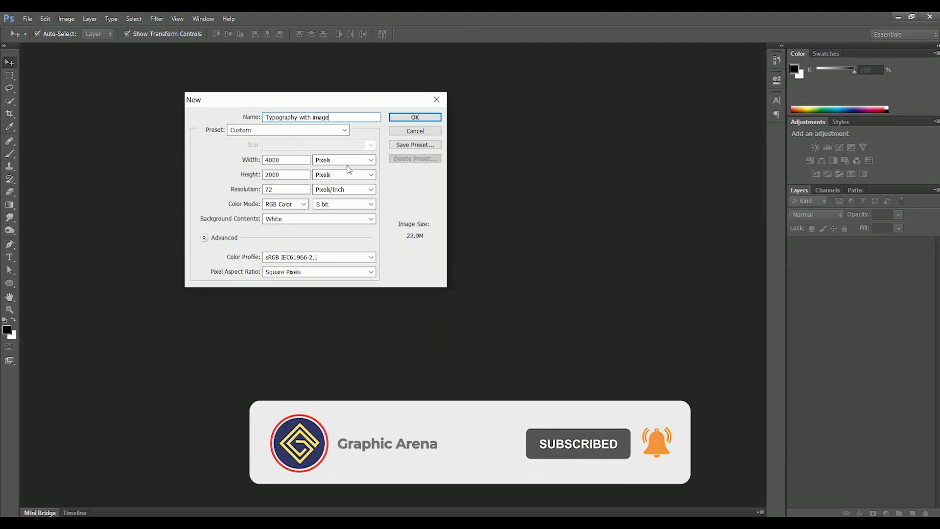
pyautogui.press('Tab')
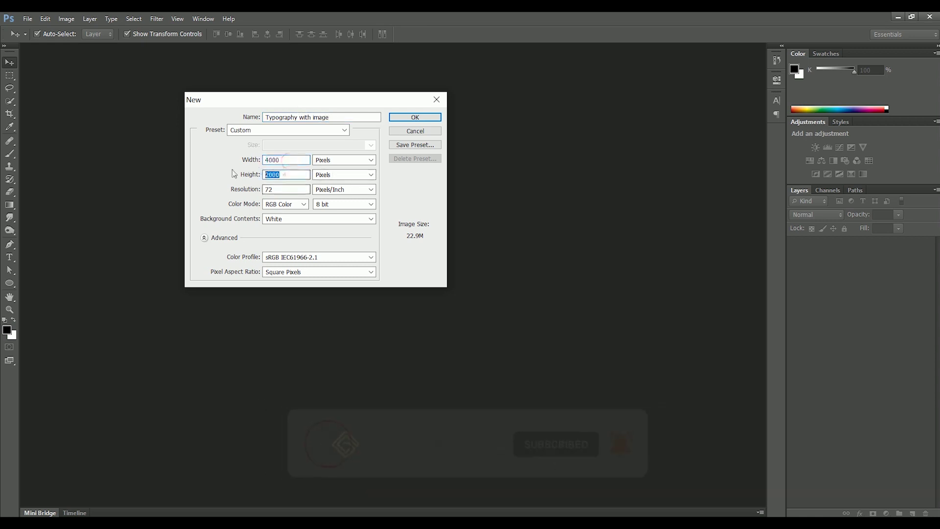
pyautogui.click(407, 121)
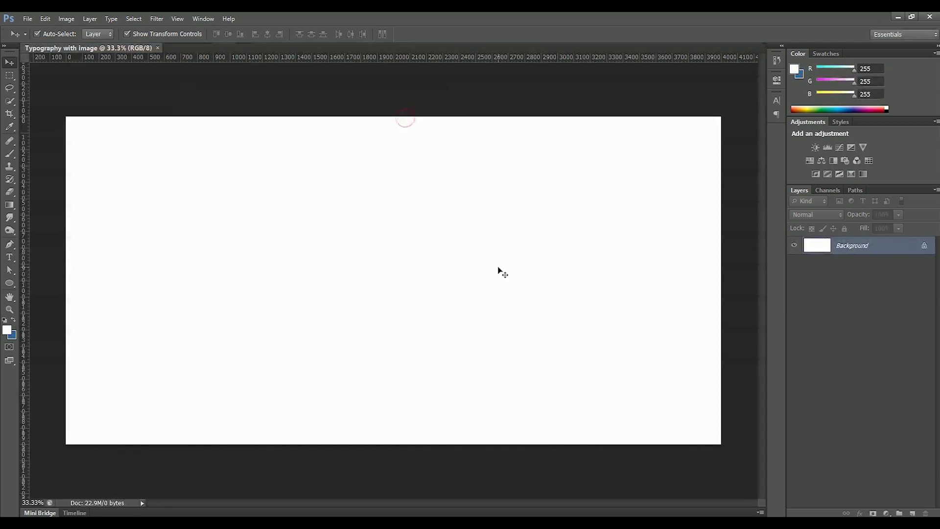
# - Add a Solid Color fill layer in a medium blue covering the canvas
pyautogui.click(886, 514)
pyautogui.click(881, 281)
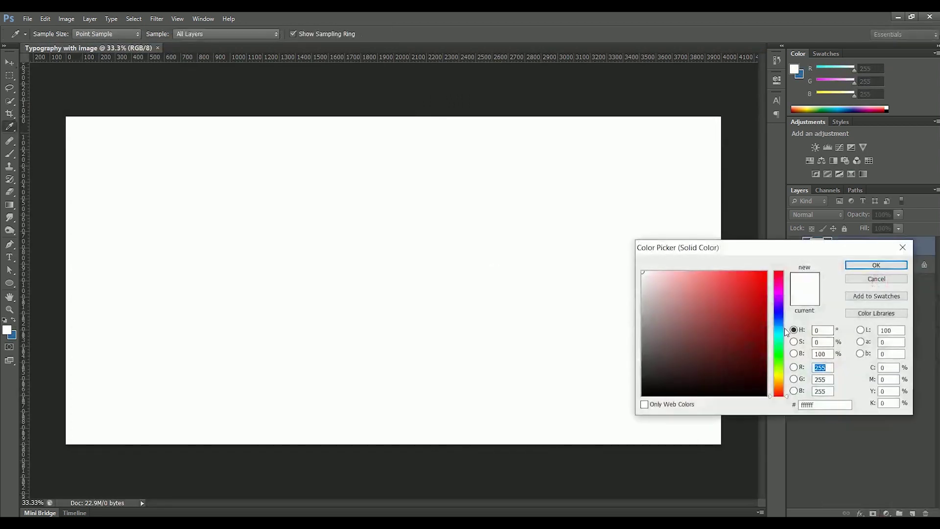
pyautogui.click(779, 314)
pyautogui.click(749, 307)
pyautogui.click(870, 265)
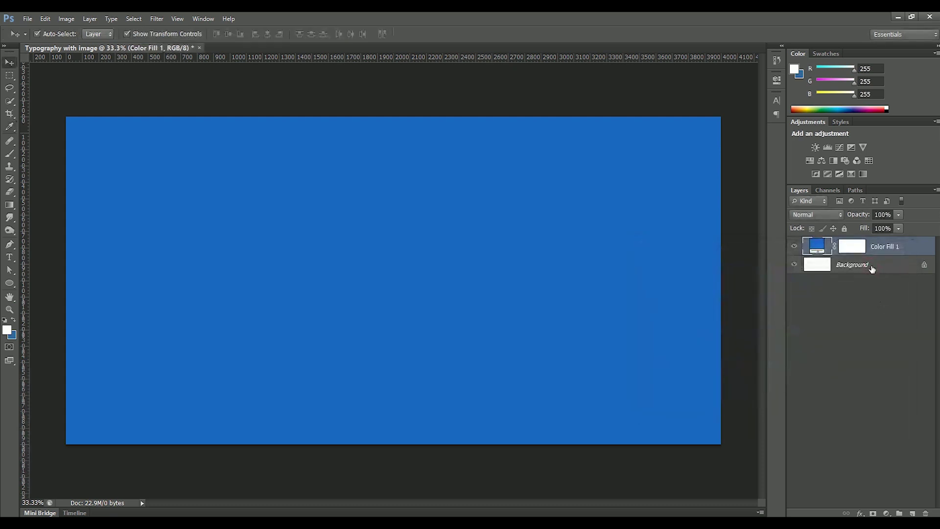
# - Delete the original white Background layer and rename the blue fill layer "Background"
pyautogui.moveTo(871, 269); pyautogui.dragTo(925, 514)
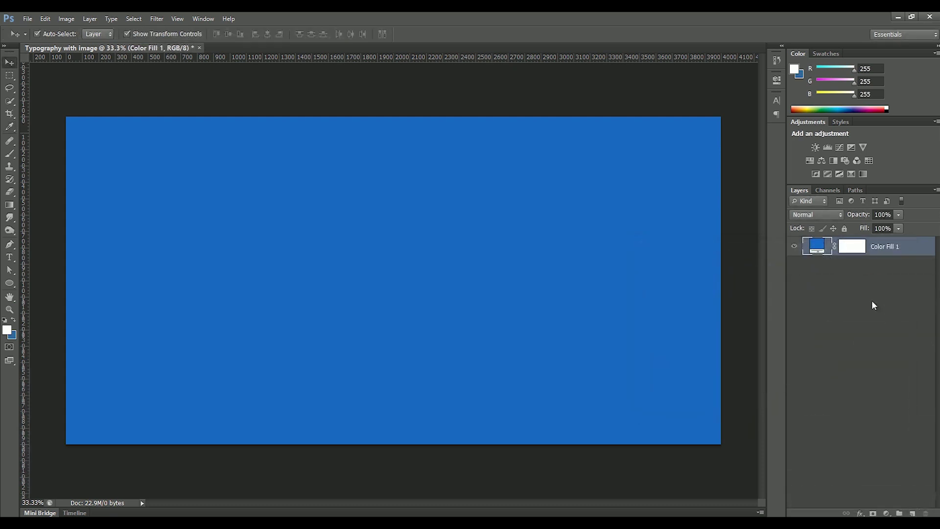
pyautogui.doubleClick(885, 246)
pyautogui.write('Background')
pyautogui.press('Return')
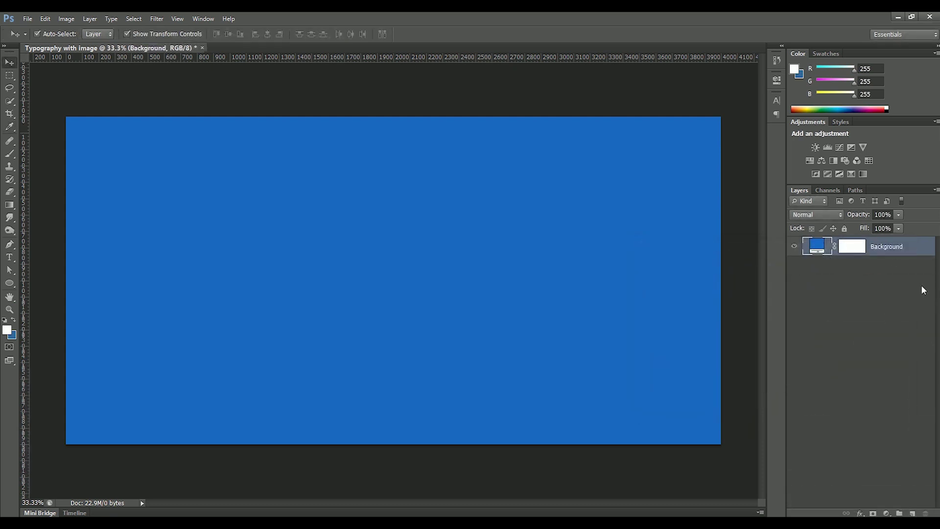
# - Add a white letter "G" in Montserrat Black, 1175.88 pt, on the left part of the canvas
pyautogui.click(10, 259)
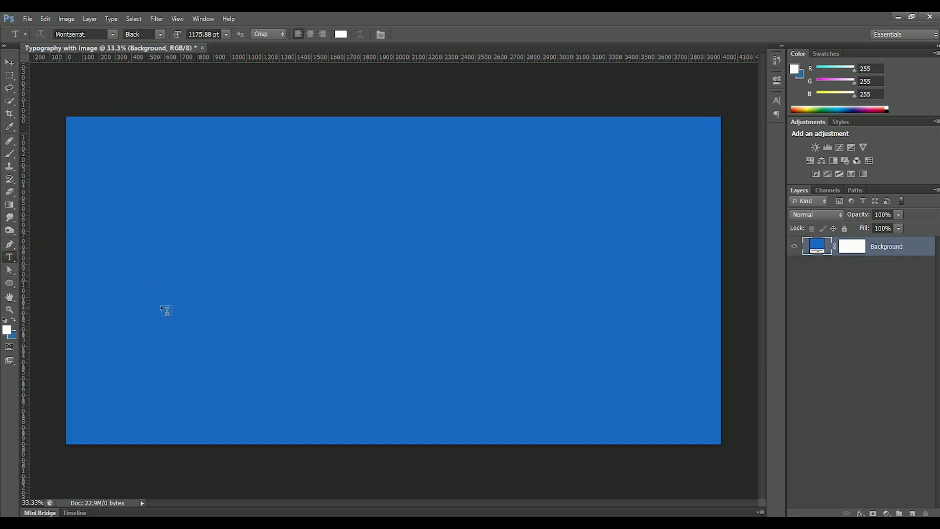
pyautogui.click(161, 308)
pyautogui.write('G')
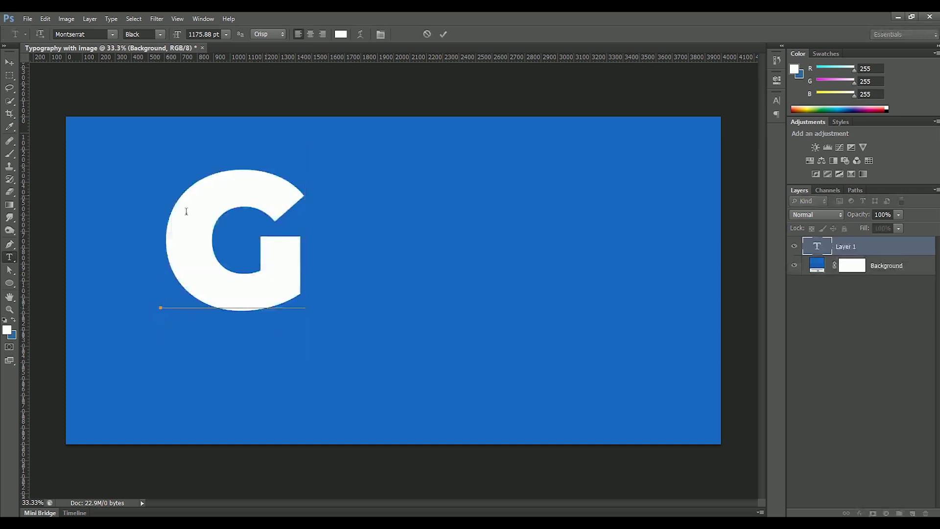
pyautogui.click(12, 62)
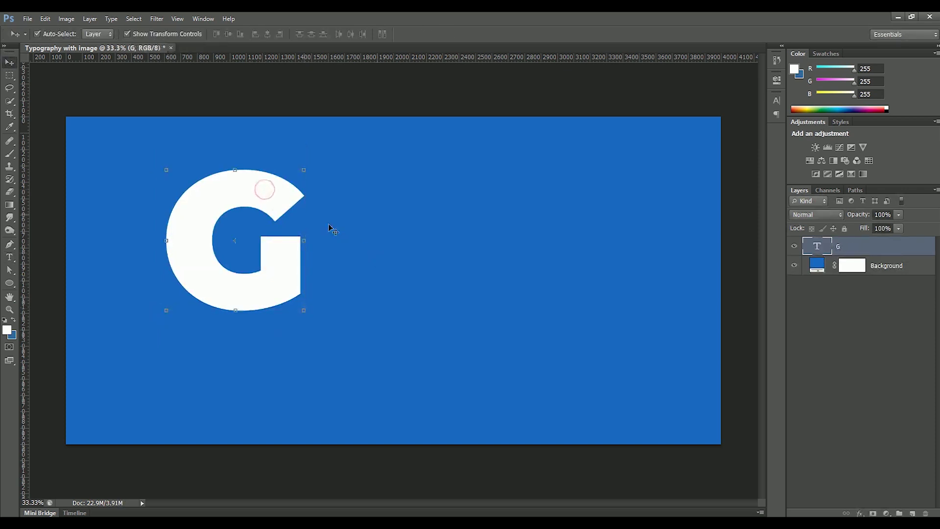
# - Move the G down and left, and add horizontal guides through its middle and above its top
pyautogui.moveTo(266, 198); pyautogui.dragTo(235, 227)
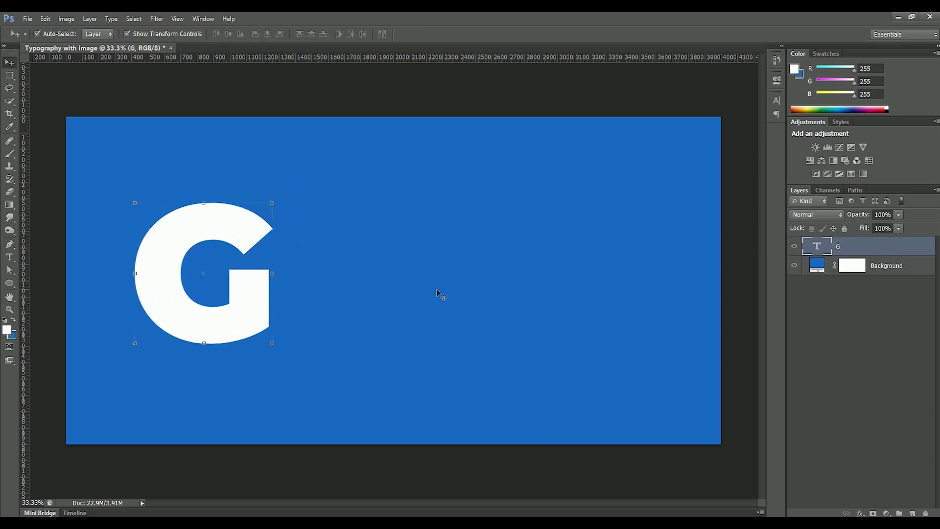
pyautogui.moveTo(342, 61); pyautogui.dragTo(321, 270)
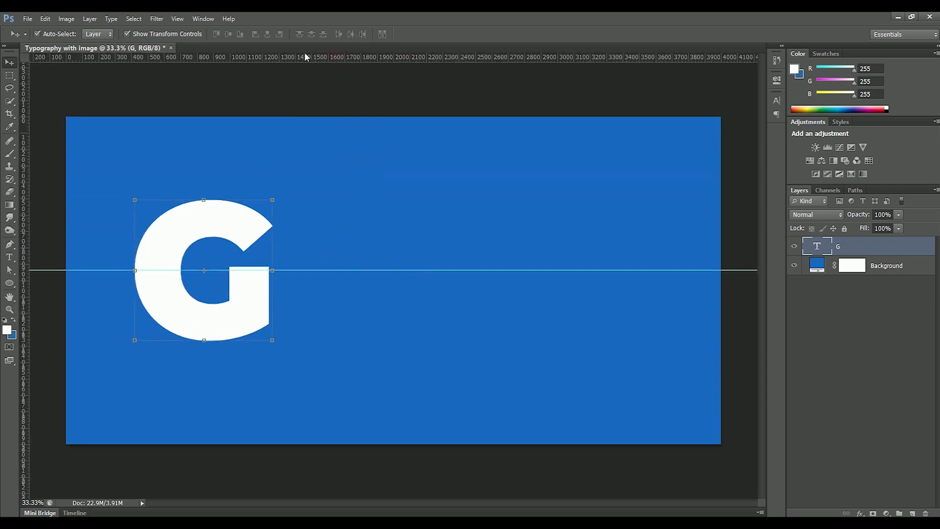
pyautogui.moveTo(305, 57); pyautogui.dragTo(294, 169)
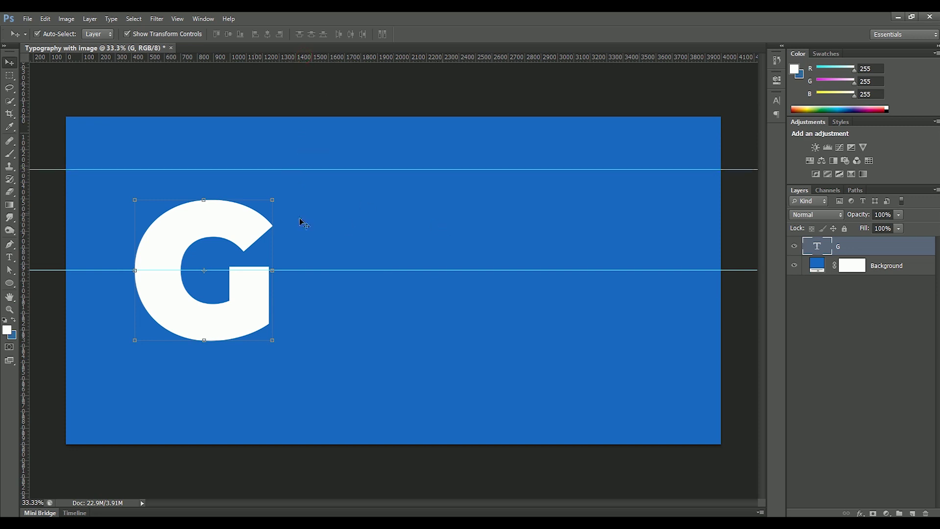
# - Duplicate the G to its right at the same height and change the copy's text to "Y"
pyautogui.moveTo(243, 230); pyautogui.dragTo(427, 231)
pyautogui.doubleClick(816, 249)
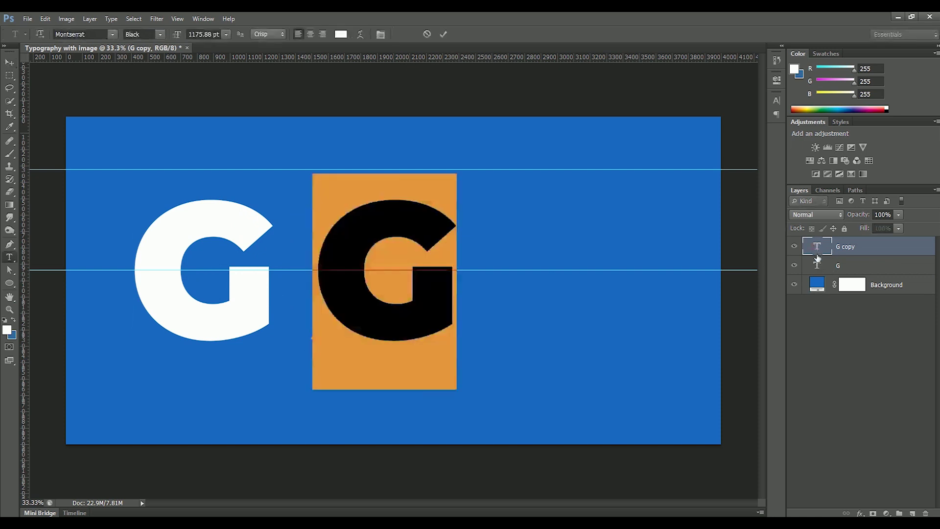
pyautogui.write('Y')
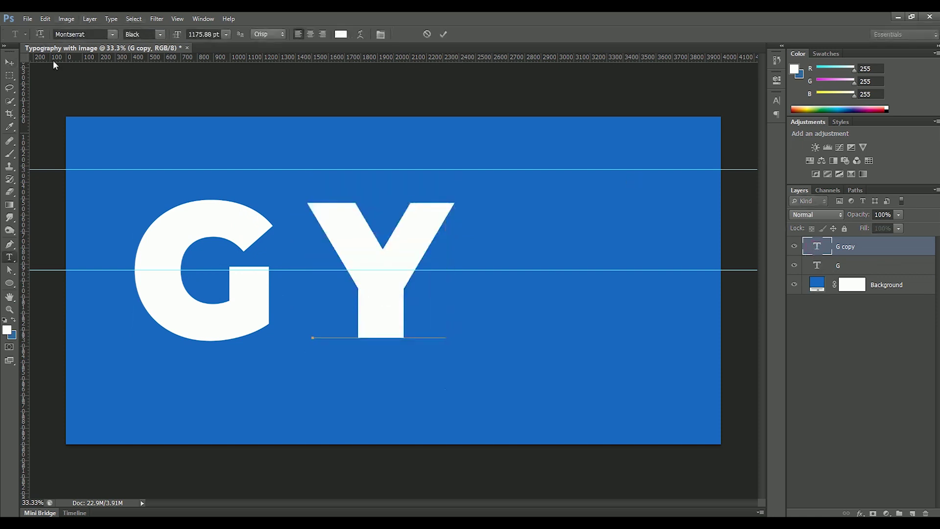
pyautogui.click(8, 65)
# - Duplicate the Y to its right and change the copy's text to "M"
pyautogui.keyDown('alt'); pyautogui.moveTo(360, 250); pyautogui.dragTo(522, 240); pyautogui.keyUp('alt')
pyautogui.doubleClick(816, 249)
pyautogui.write('M')
pyautogui.click(9, 62)
# - Select the G, Y and M letters together, shift them about 42 px left, and deselect them
pyautogui.keyDown('shift'); pyautogui.click(400, 251); pyautogui.keyUp('shift')
pyautogui.keyDown('shift'); pyautogui.click(203, 220); pyautogui.keyUp('shift')
pyautogui.moveTo(203, 221); pyautogui.dragTo(196, 221)
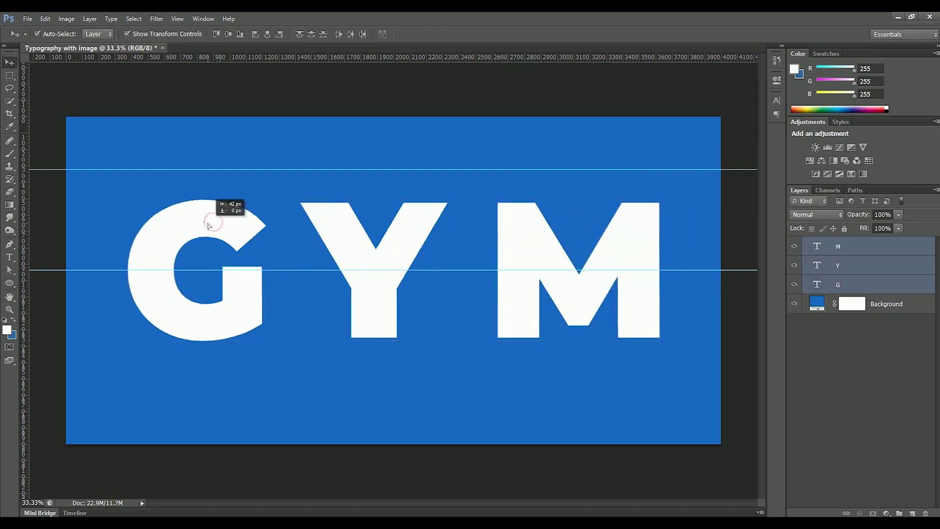
pyautogui.click(749, 347)
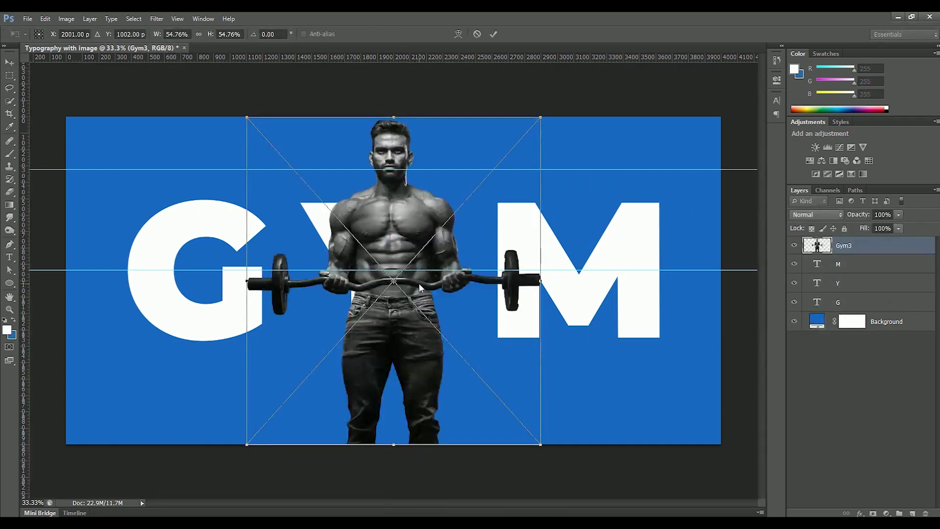
# - Place the Gym3, Gym1 and Gym2 images on the canvas above the letters
pyautogui.press('Return')
pyautogui.press('Return')
pyautogui.press('Return')
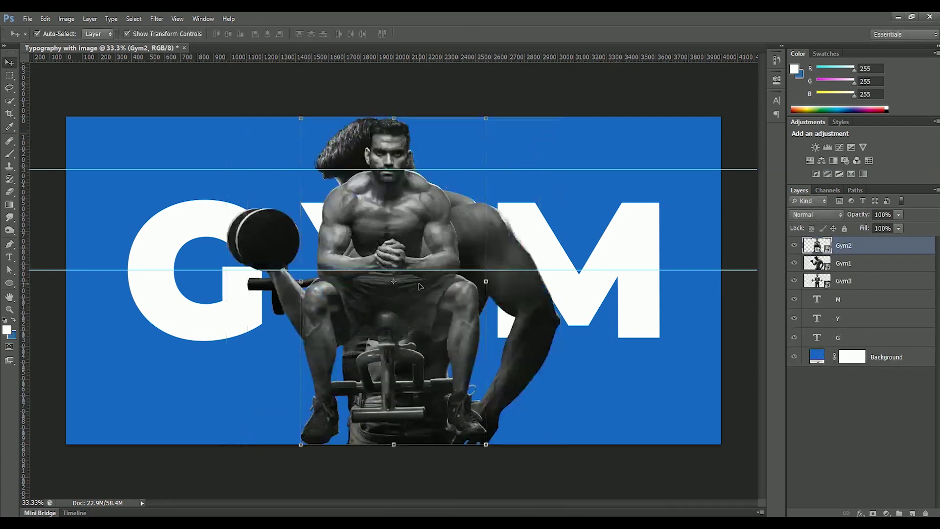
# - Scale the three gym images down together about their centre so their heads reach the upper guide
pyautogui.keyDown('shift'); pyautogui.click(877, 283); pyautogui.keyUp('shift')
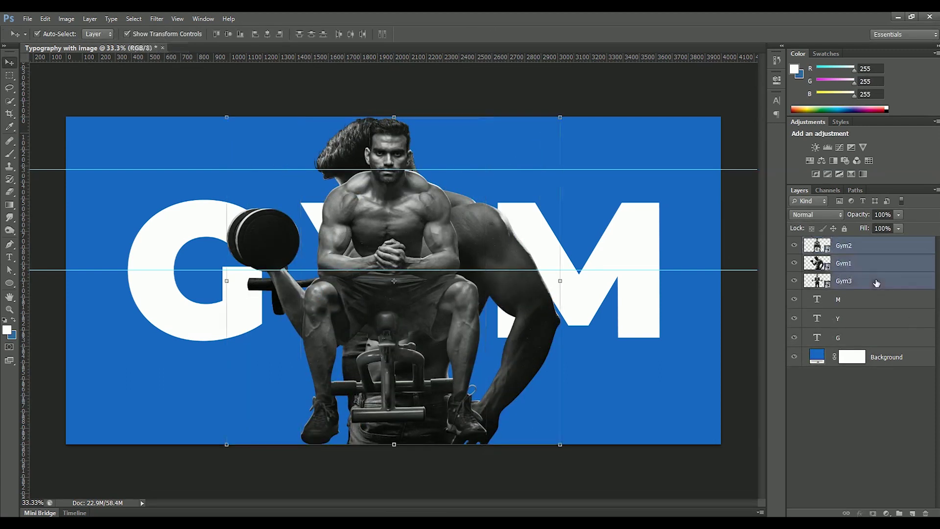
pyautogui.moveTo(563, 116); pyautogui.dragTo(511, 167)
pyautogui.press('Return')
# - Move the Gym1 image left until it sits over the letter G
pyautogui.click(860, 266)
pyautogui.hotkey('shift', 'Left')
pyautogui.hotkey('shift', 'Left')
pyautogui.hotkey('shift', 'Left')
pyautogui.hotkey('shift', 'Left')
pyautogui.hotkey('shift', 'Left')
pyautogui.hotkey('shift', 'Left')
pyautogui.hotkey('shift', 'Left')
pyautogui.hotkey('shift', 'Left')
pyautogui.hotkey('shift', 'Left')
pyautogui.hotkey('shift', 'Left')
pyautogui.hotkey('shift', 'Left')
pyautogui.hotkey('shift', 'Left')
pyautogui.hotkey('shift', 'Left')
pyautogui.hotkey('shift', 'Left')
pyautogui.hotkey('shift', 'Left')
pyautogui.hotkey('shift', 'Left')
pyautogui.hotkey('shift', 'Left')
pyautogui.hotkey('shift', 'Left')
pyautogui.hotkey('shift', 'Left')
pyautogui.hotkey('shift', 'Left')
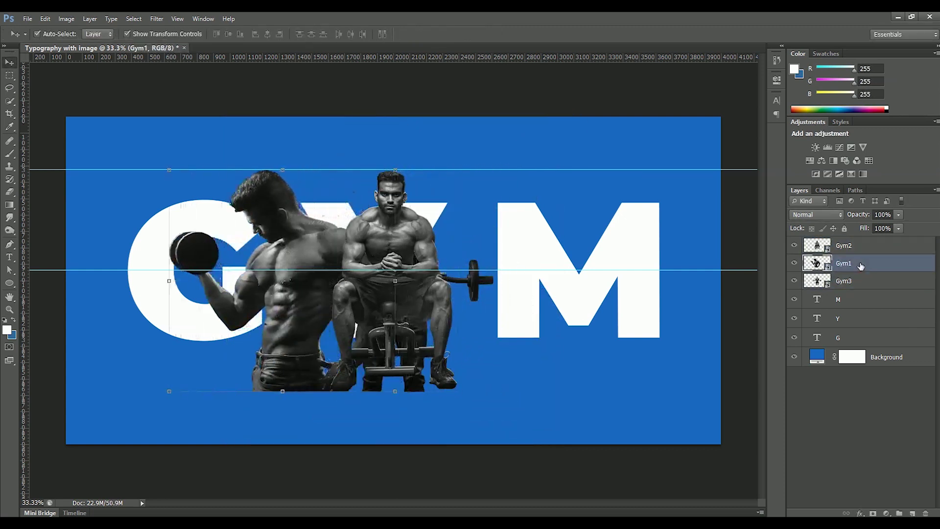
# - Move the Gym3 image right until it sits over the letter M
pyautogui.click(877, 282)
pyautogui.hotkey('shift', 'Right')
pyautogui.hotkey('shift', 'Right')
pyautogui.hotkey('shift', 'Right')
pyautogui.hotkey('shift', 'Right')
pyautogui.hotkey('shift', 'Right')
pyautogui.hotkey('shift', 'Right')
pyautogui.hotkey('shift', 'Right')
pyautogui.hotkey('shift', 'Right')
pyautogui.hotkey('shift', 'Right')
pyautogui.hotkey('shift', 'Right')
pyautogui.hotkey('shift', 'Right')
pyautogui.hotkey('shift', 'Right')
pyautogui.hotkey('shift', 'Right')
pyautogui.hotkey('shift', 'Right')
pyautogui.hotkey('shift', 'Right')
pyautogui.hotkey('shift', 'Right')
pyautogui.hotkey('shift', 'Right')
pyautogui.hotkey('shift', 'Right')
pyautogui.hotkey('shift', 'Right')
pyautogui.hotkey('shift', 'Right')
# - Nudge the Gym2 image slightly left to centre it over the letter Y
pyautogui.click(861, 248)
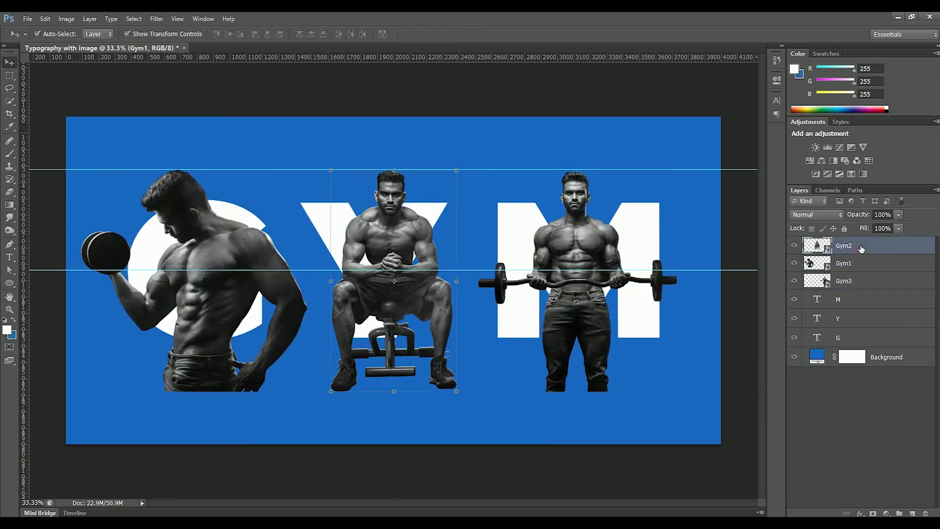
pyautogui.hotkey('shift', 'Left')
pyautogui.hotkey('shift', 'Left')
pyautogui.hotkey('shift', 'Left')
pyautogui.hotkey('shift', 'Left')
pyautogui.hotkey('shift', 'Left')
pyautogui.hotkey('shift', 'Left')
pyautogui.hotkey('shift', 'Left')
pyautogui.hotkey('shift', 'Left')
# - Flip the Gym1 image horizontally and scale it down to about 34% to fit over the G
pyautogui.click(197, 363)
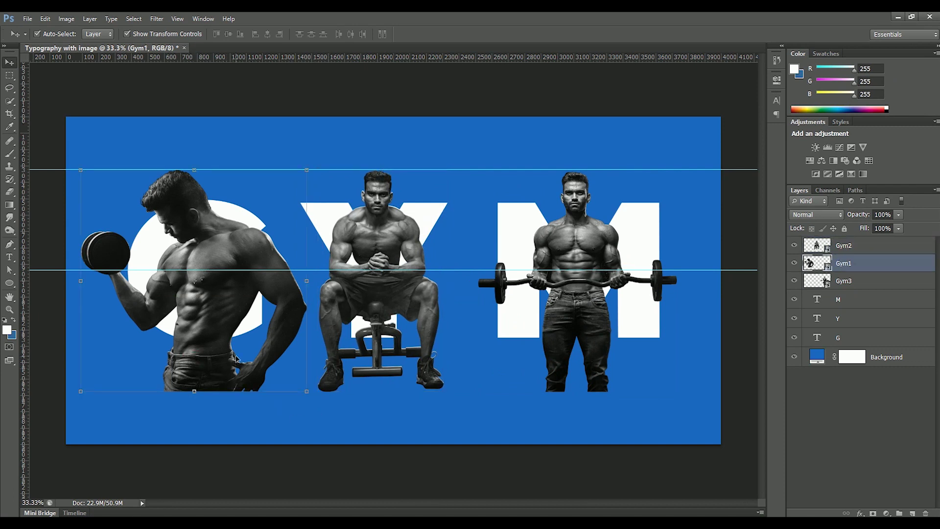
pyautogui.hotkey('ctrl', 't')
pyautogui.rightClick(206, 310)
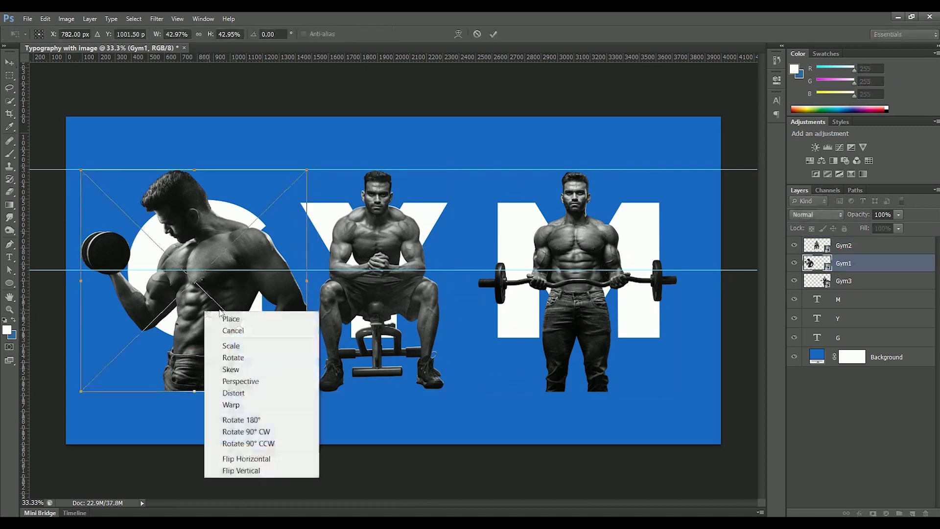
pyautogui.click(250, 459)
pyautogui.moveTo(81, 392); pyautogui.dragTo(131, 349)
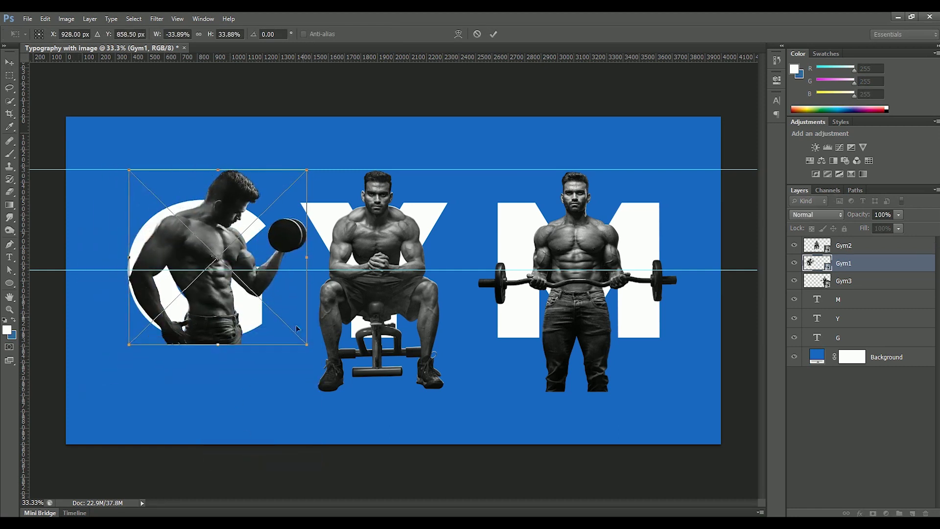
pyautogui.moveTo(307, 344)
pyautogui.mouseDown()
pyautogui.moveTo(294, 339)
pyautogui.moveTo(307, 345)
pyautogui.mouseUp()
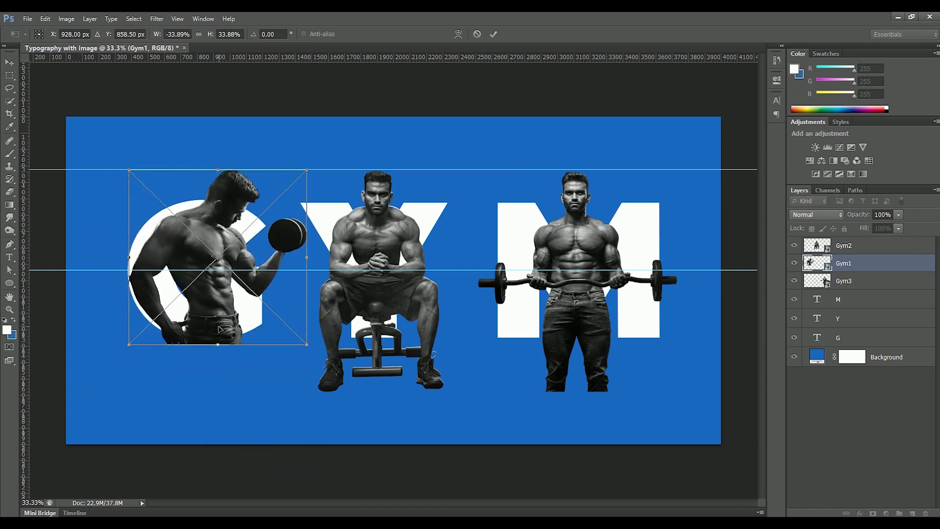
pyautogui.click(493, 35)
# - Enlarge the Gym2 image slightly downward over the Y, keeping its head at the upper guide, and deselect it
pyautogui.click(324, 382)
pyautogui.hotkey('ctrl', 't')
pyautogui.moveTo(444, 392); pyautogui.dragTo(454, 429)
pyautogui.moveTo(307, 428); pyautogui.dragTo(310, 425)
pyautogui.press('Return')
pyautogui.click(737, 370)
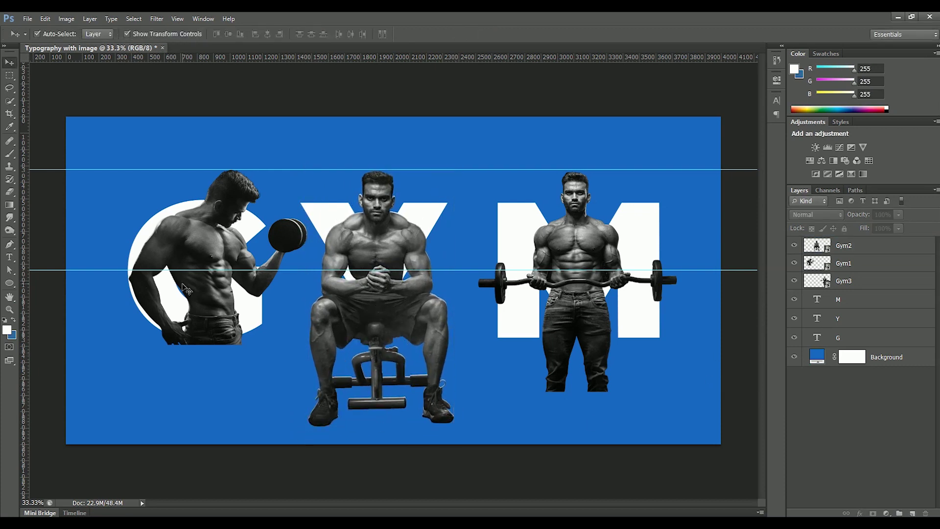
# - Hide the guides and add a layer mask to Gym1 from a selection of the letter G's outline
pyautogui.hotkey('ctrl', ';')
pyautogui.scroll(8, 182, 284)
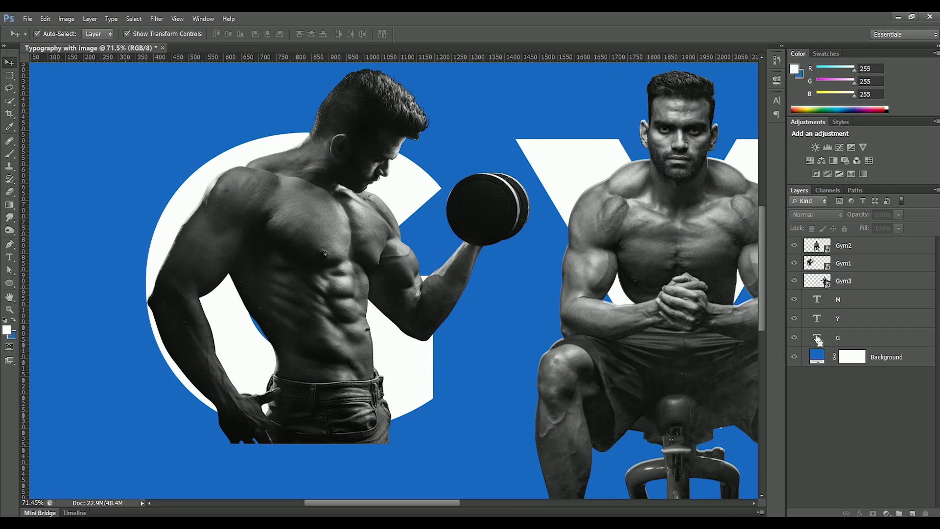
pyautogui.keyDown('ctrl'); pyautogui.click(817, 339); pyautogui.keyUp('ctrl')
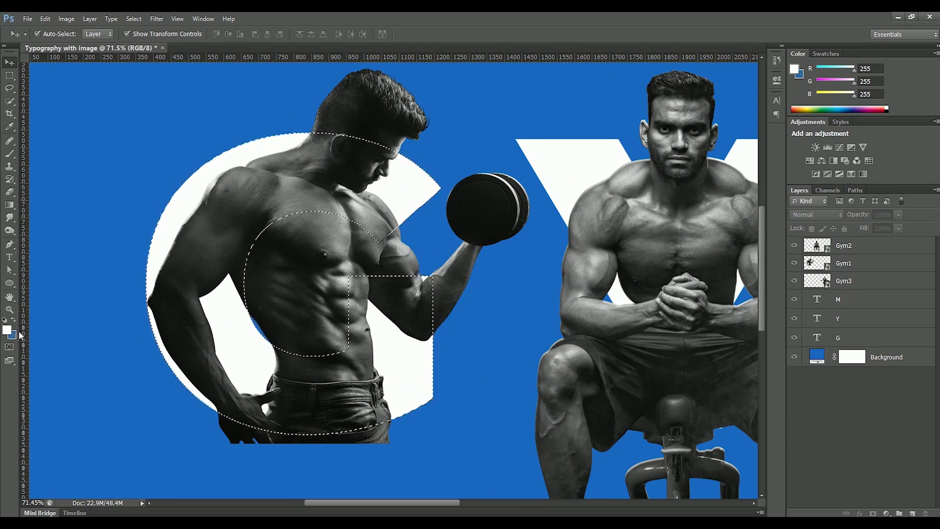
pyautogui.click(6, 320)
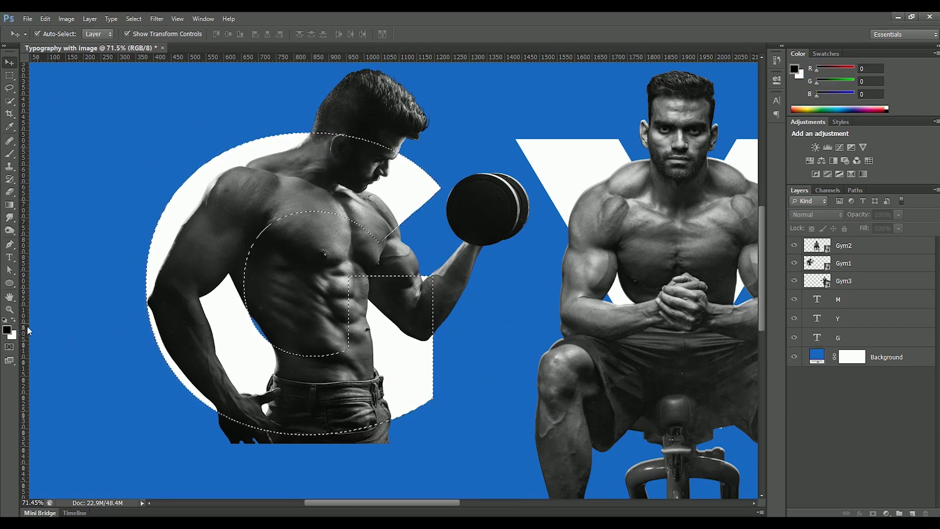
pyautogui.click(865, 263)
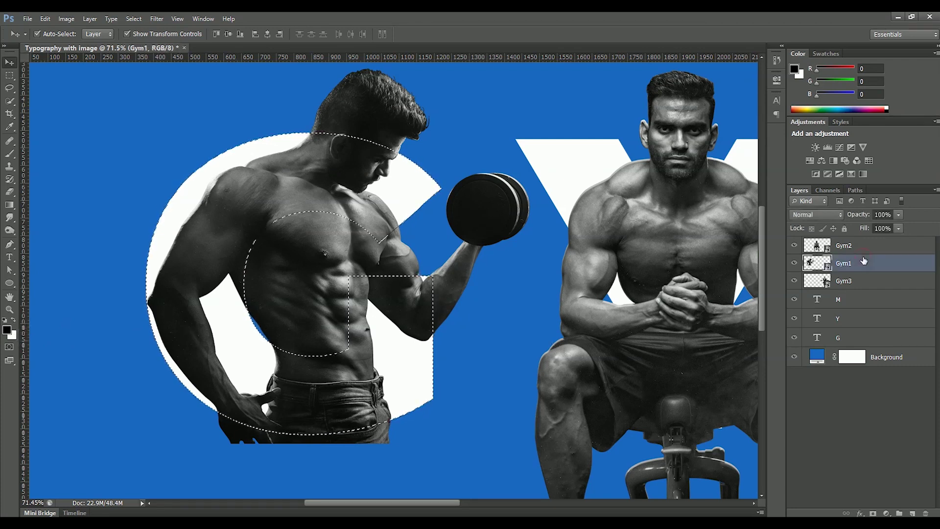
pyautogui.click(873, 513)
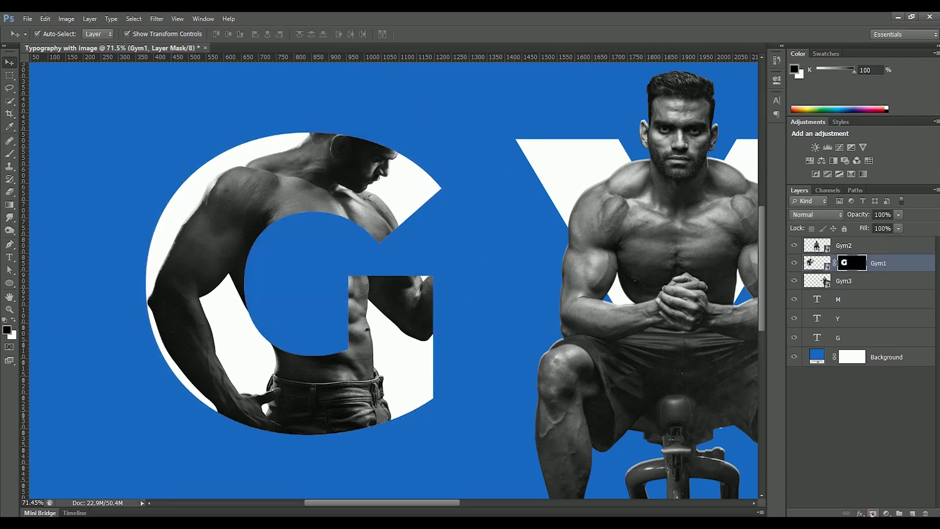
# - Paint white with a 99 px brush on Gym1's mask to reveal the head, forearm and dumbbell outside the G
pyautogui.click(9, 153)
pyautogui.click(51, 155)
pyautogui.rightClick(372, 251)
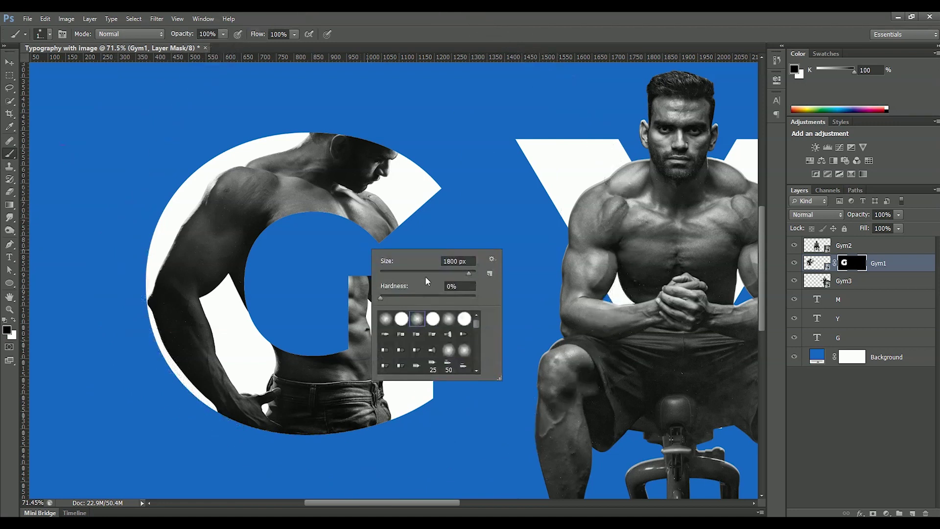
pyautogui.click(14, 320)
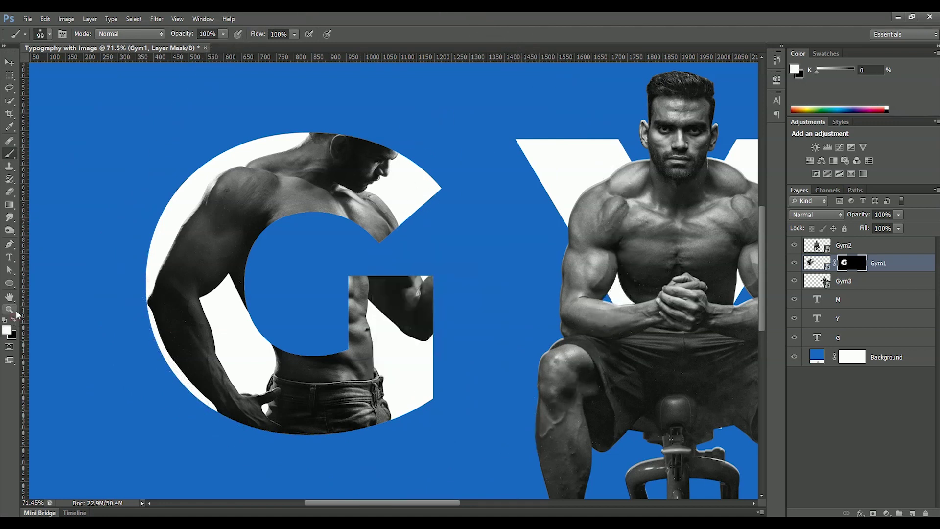
pyautogui.moveTo(375, 134)
pyautogui.mouseDown()
pyautogui.moveTo(418, 109)
pyautogui.moveTo(435, 122)
pyautogui.mouseUp()
pyautogui.moveTo(431, 293)
pyautogui.mouseDown()
pyautogui.moveTo(436, 326)
pyautogui.moveTo(462, 233)
pyautogui.moveTo(504, 212)
pyautogui.moveTo(498, 241)
pyautogui.moveTo(514, 210)
pyautogui.mouseUp()
# - Add a layer mask to Gym2 from a selection of the letter Y's outline
pyautogui.hscroll(10, 514, 211)
pyautogui.keyDown('ctrl'); pyautogui.click(816, 319); pyautogui.keyUp('ctrl')
pyautogui.click(862, 245)
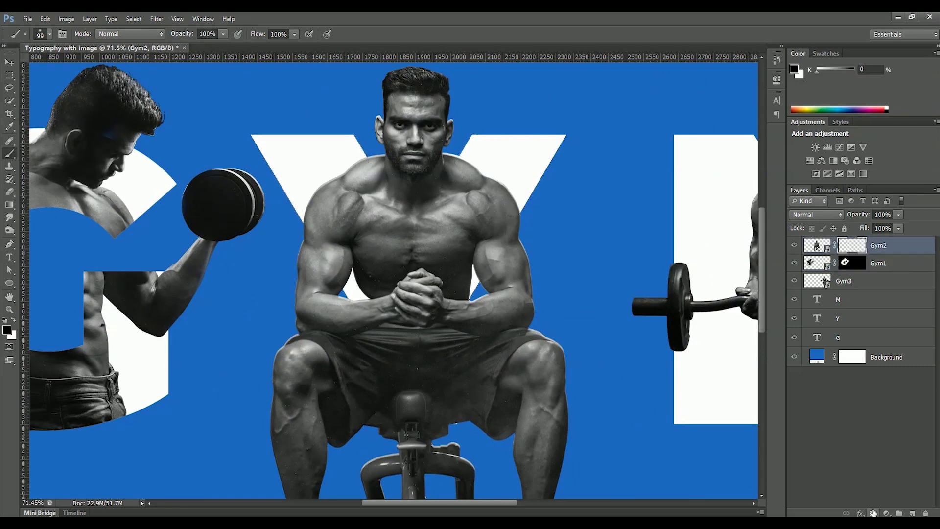
pyautogui.click(872, 512)
# - Paint white on Gym2's mask to reveal the head above the letter Y
pyautogui.moveTo(410, 407); pyautogui.dragTo(408, 391)
pyautogui.moveTo(373, 144)
pyautogui.mouseDown()
pyautogui.moveTo(394, 103)
pyautogui.moveTo(434, 79)
pyautogui.mouseUp()
pyautogui.moveTo(434, 80); pyautogui.dragTo(431, 119)
# - Set the 99 px brush's hardness to 100% and reveal Gym2's shoulders, arms and hands on the mask
pyautogui.rightClick(407, 249)
pyautogui.click(515, 297)
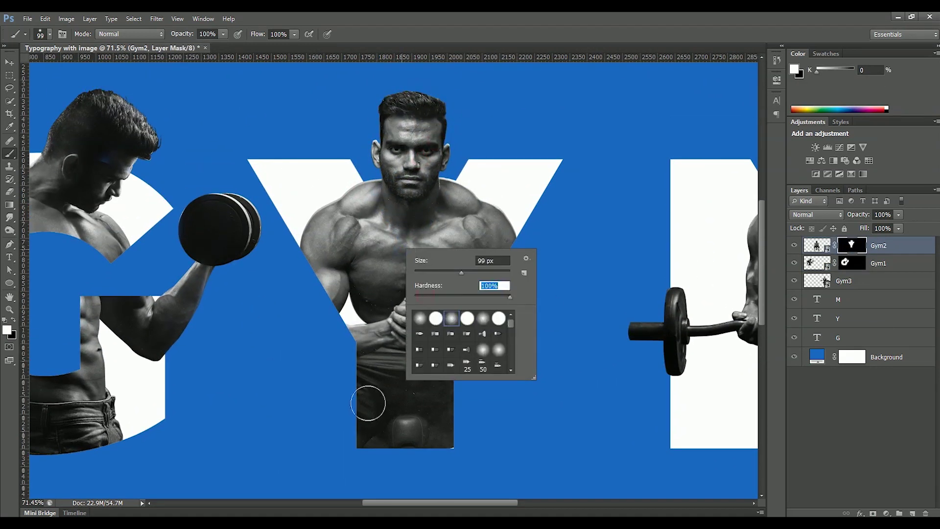
pyautogui.press('Return')
pyautogui.moveTo(369, 403); pyautogui.dragTo(379, 376)
pyautogui.moveTo(321, 236); pyautogui.dragTo(343, 306)
pyautogui.moveTo(504, 228)
pyautogui.mouseDown()
pyautogui.moveTo(545, 300)
pyautogui.moveTo(530, 304)
pyautogui.mouseUp()
pyautogui.moveTo(354, 311); pyautogui.dragTo(321, 312)
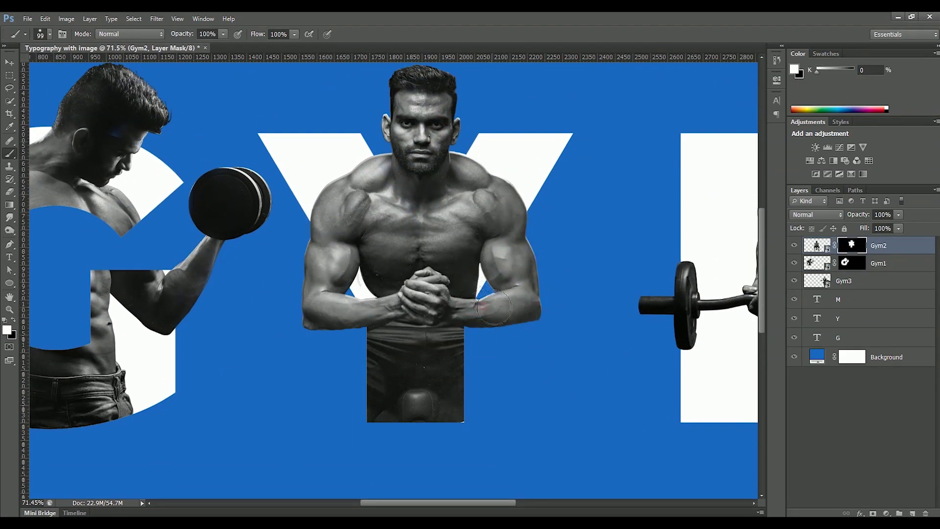
pyautogui.moveTo(483, 312)
pyautogui.mouseDown()
pyautogui.moveTo(566, 321)
pyautogui.moveTo(480, 359)
pyautogui.mouseUp()
# - Clean up the mask around Gym2's elbows and forearms, alternating black and white brush strokes
pyautogui.press('x')
pyautogui.press('x')
pyautogui.moveTo(358, 318)
pyautogui.mouseDown()
pyautogui.moveTo(306, 335)
pyautogui.moveTo(362, 345)
pyautogui.mouseUp()
pyautogui.press('x')
pyautogui.moveTo(288, 327); pyautogui.dragTo(490, 340)
pyautogui.press('x')
pyautogui.click(529, 358)
pyautogui.moveTo(541, 324); pyautogui.dragTo(481, 322)
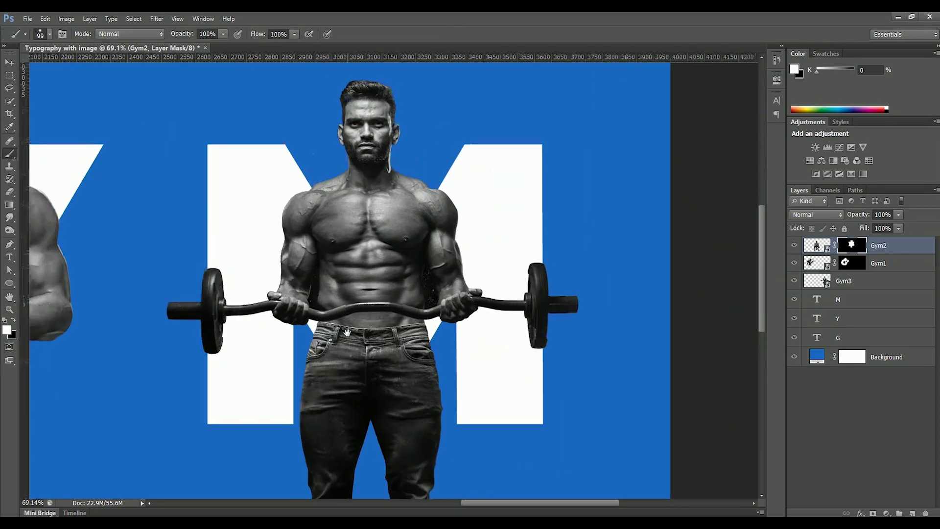
# - Mask Gym3 with the letter M's outline and paint the head, arms and barbell back into view
pyautogui.moveTo(289, 314); pyautogui.dragTo(450, 311)
pyautogui.moveTo(186, 313); pyautogui.dragTo(558, 315)
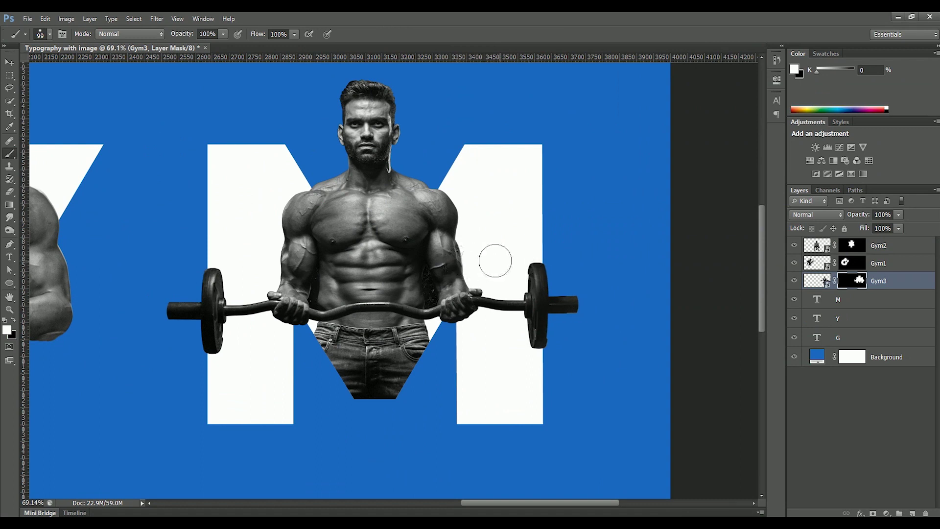
# - Group the Gym1, Gym2 and Gym3 layers and name the group Images
pyautogui.keyDown('shift'); pyautogui.click(908, 246); pyautogui.keyUp('shift')
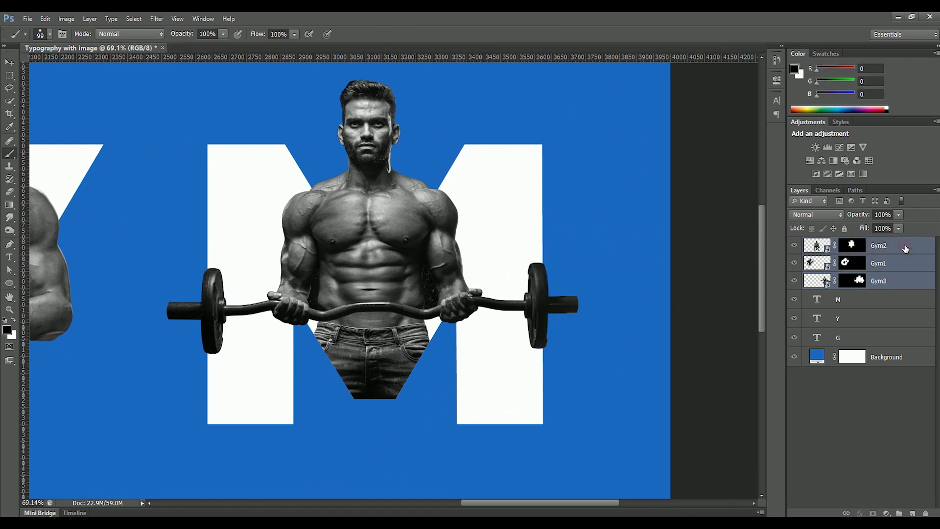
pyautogui.hotkey('ctrl', 'g')
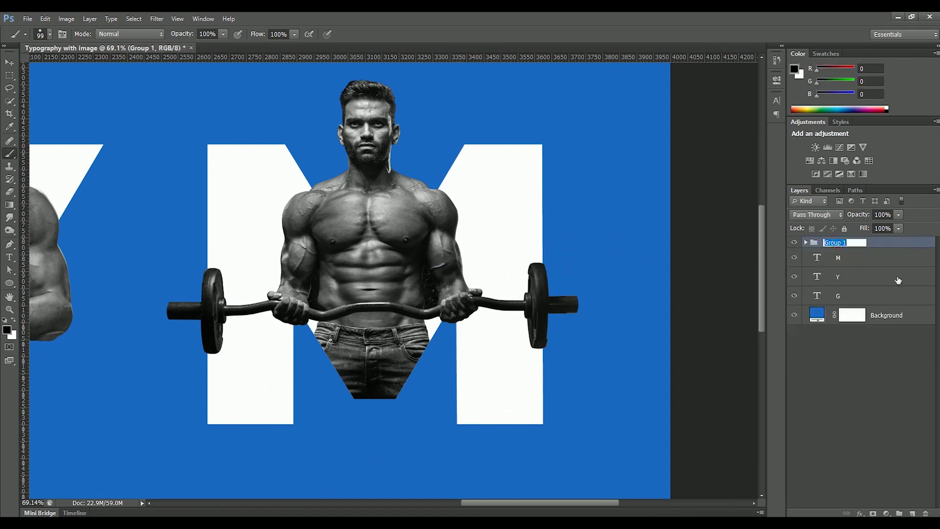
pyautogui.write('Images')
pyautogui.press('Return')
# - Group the M, Y and G text layers and name the group Text
pyautogui.click(879, 259)
pyautogui.keyDown('shift'); pyautogui.click(881, 298); pyautogui.keyUp('shift')
pyautogui.hotkey('ctrl', 'g')
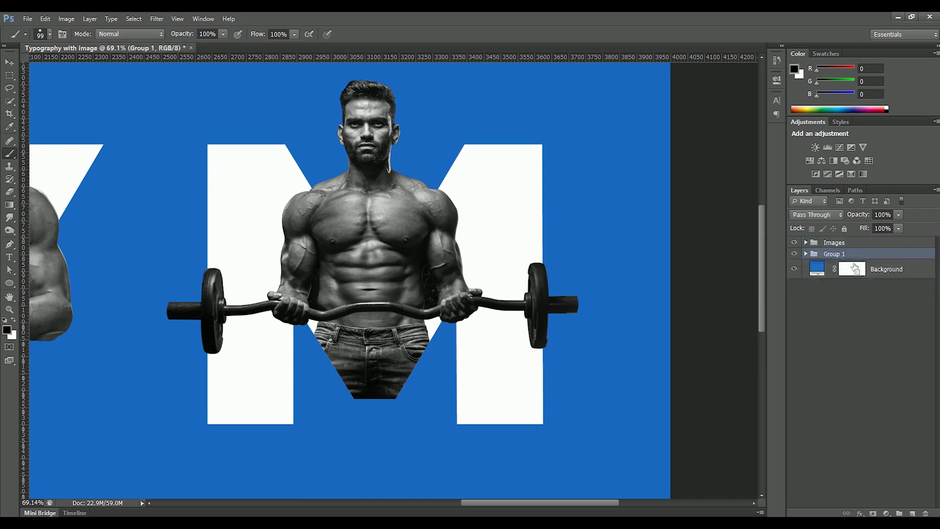
pyautogui.write('Text')
pyautogui.press('Return')
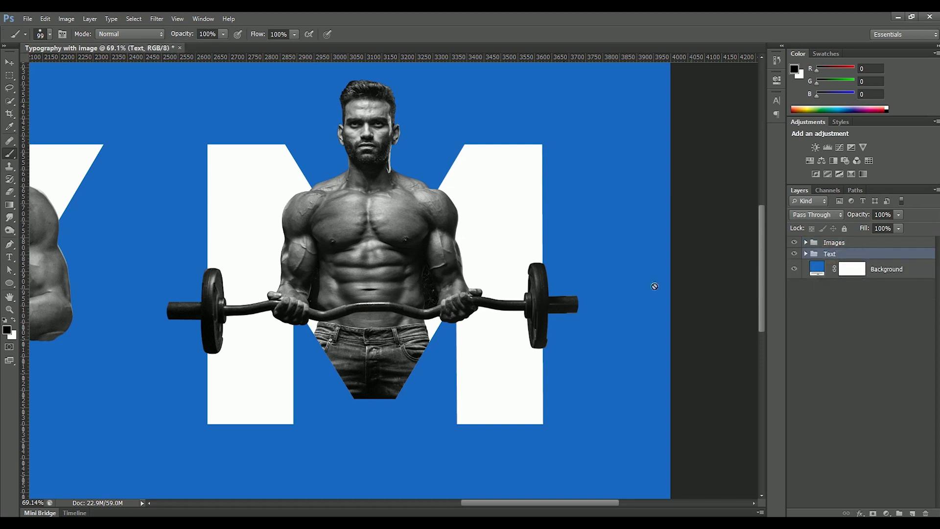
# - Add a drop shadow to the Text group with 70% opacity, 90° angle, 100 px distance and 100 px size
pyautogui.rightClick(861, 255)
pyautogui.click(843, 251)
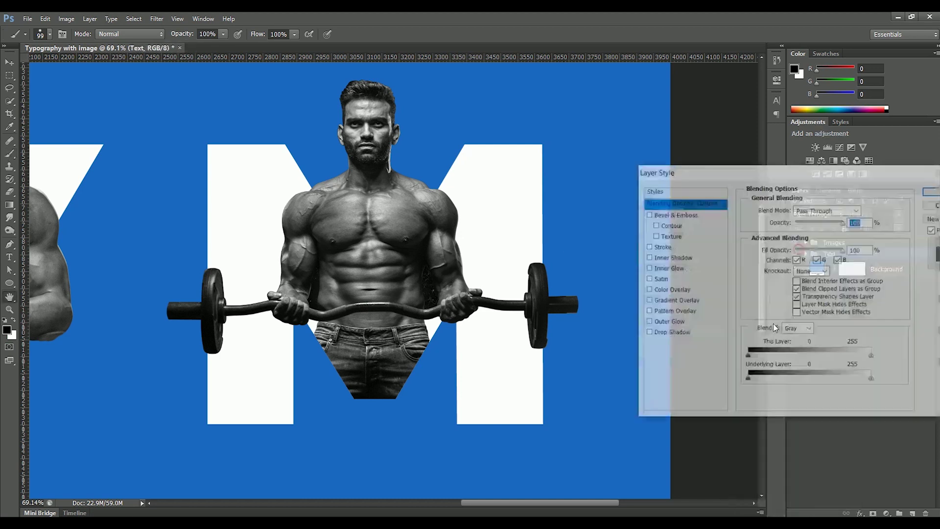
pyautogui.click(648, 333)
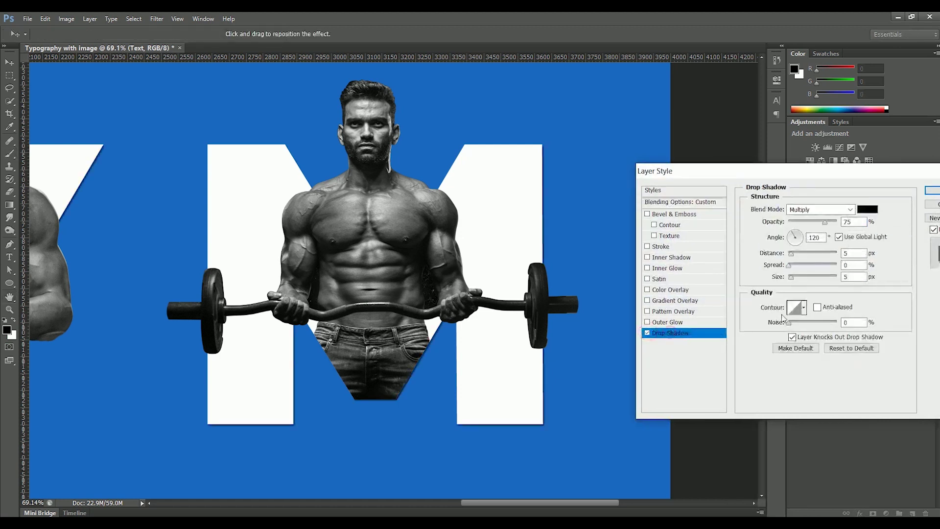
pyautogui.write('100')
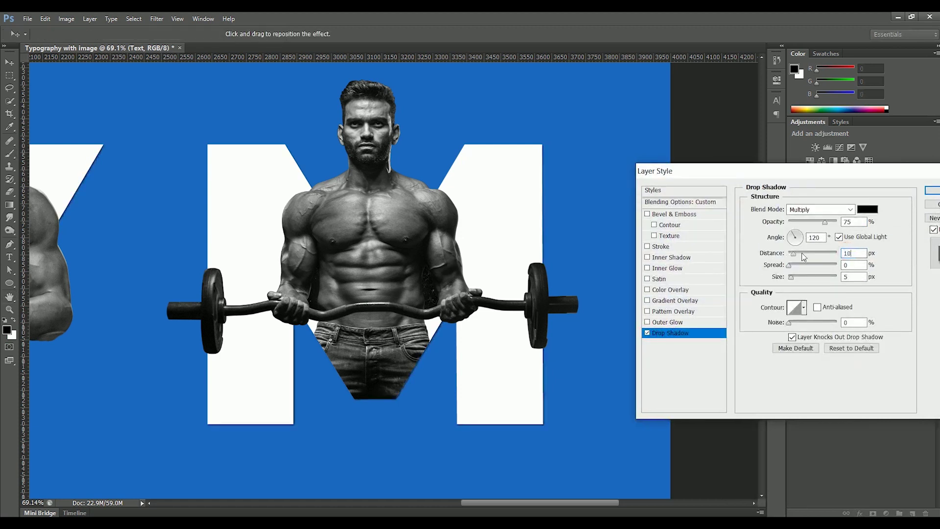
pyautogui.write('90')
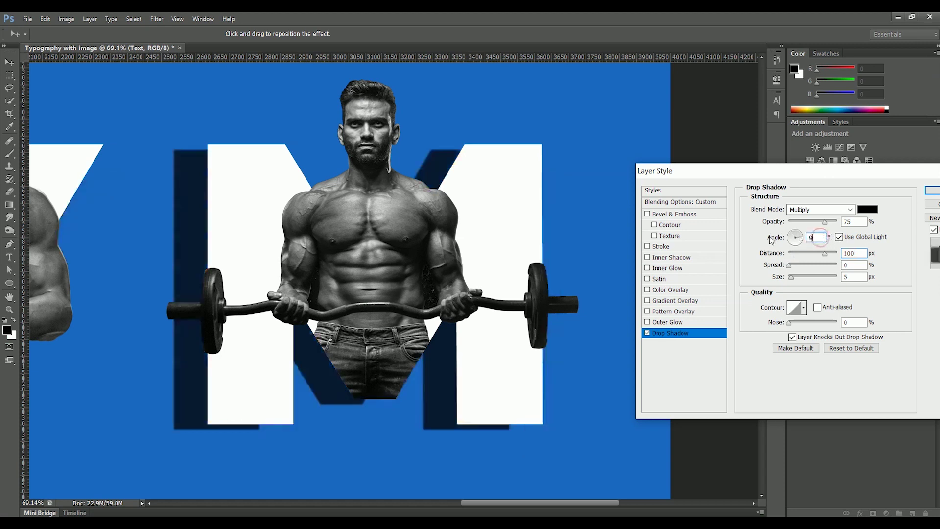
pyautogui.write('100')
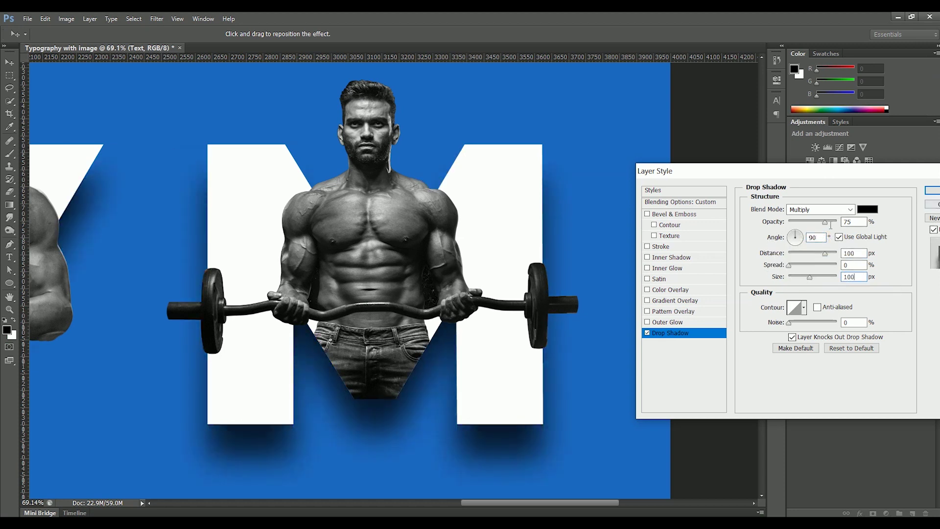
pyautogui.write('70')
pyautogui.click(933, 191)
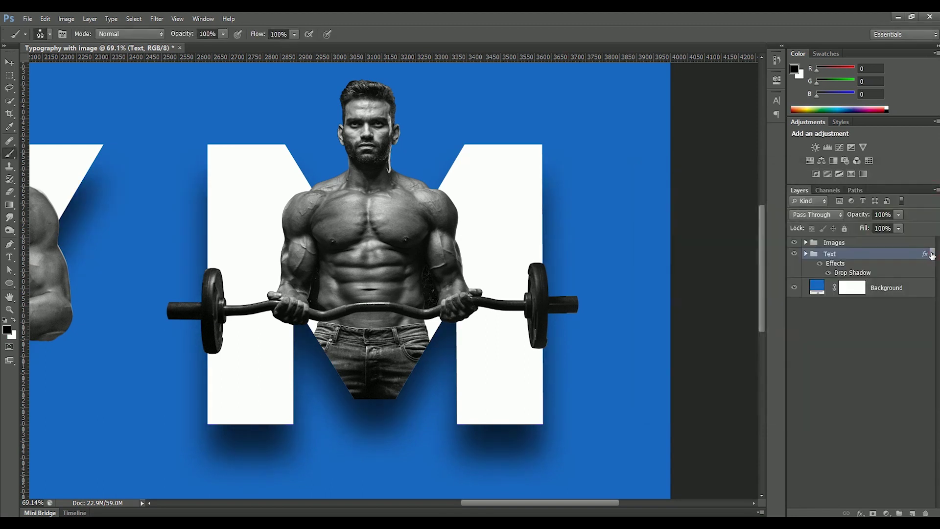
# - Create a new layer above the Images group and paint a soft white band along the canvas's top edge with a 1289 px brush
pyautogui.hotkey('ctrl', '0')
pyautogui.click(844, 244)
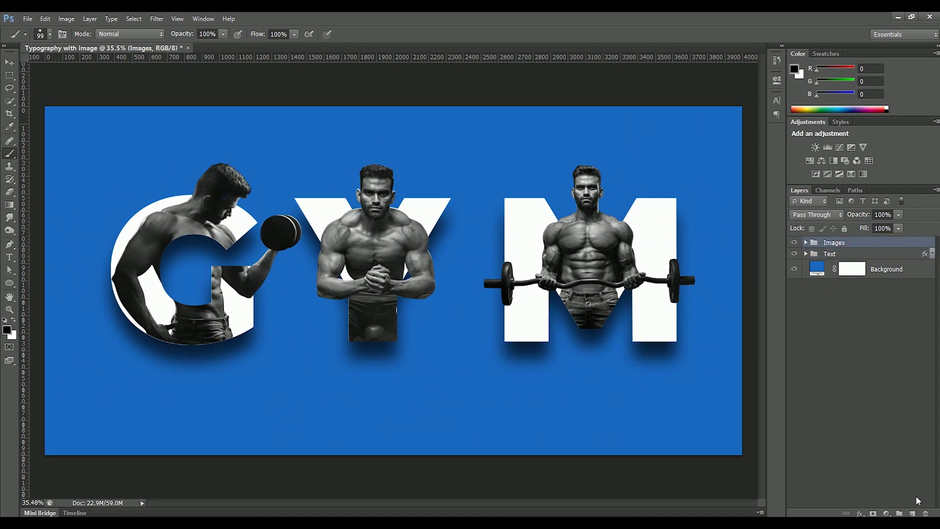
pyautogui.click(913, 514)
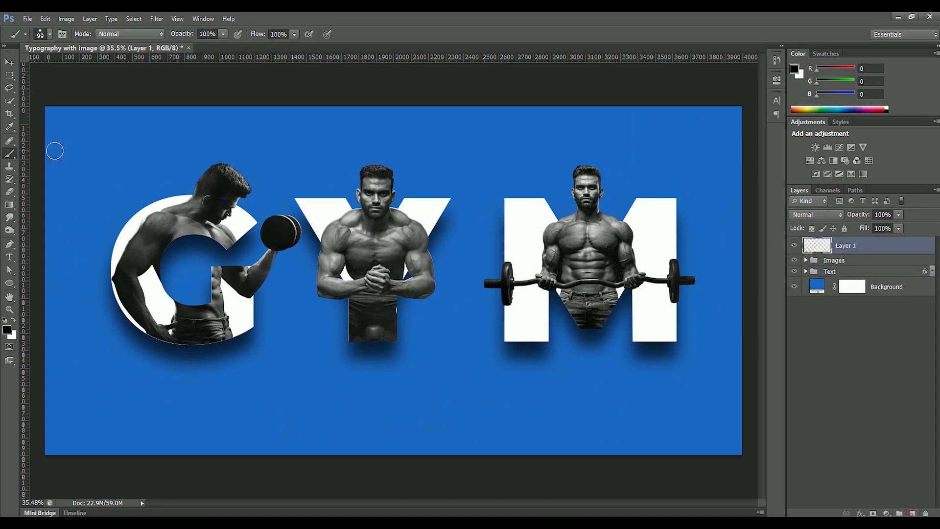
pyautogui.click(13, 320)
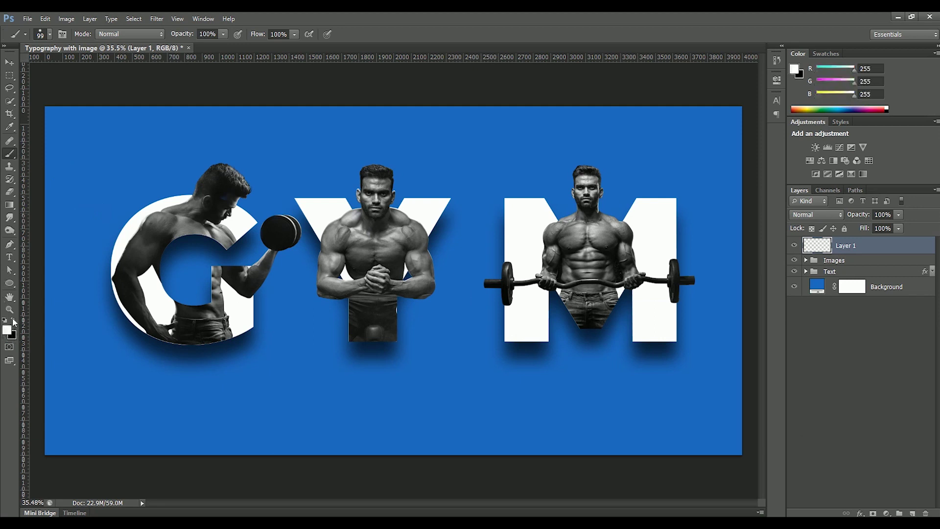
pyautogui.rightClick(119, 167)
pyautogui.rightClick(145, 184)
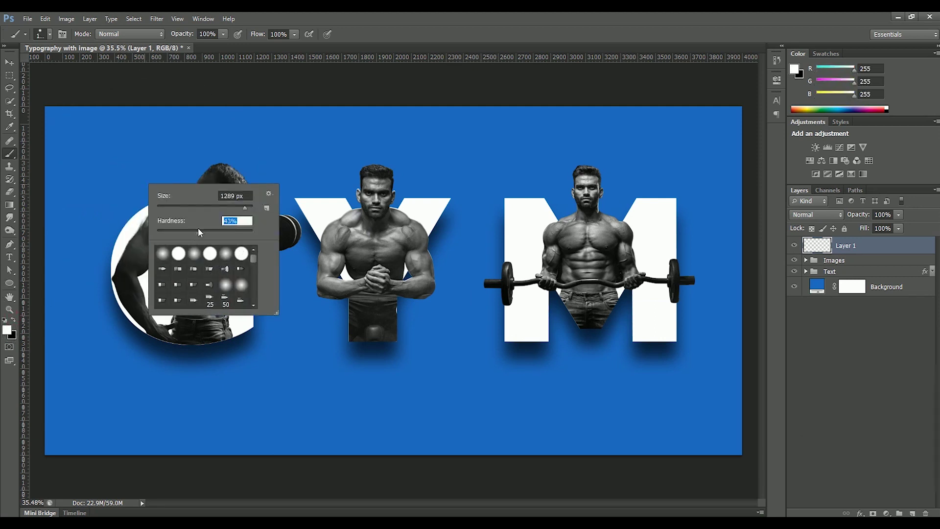
pyautogui.click(78, 122)
pyautogui.scroll(-2, 91, 126)
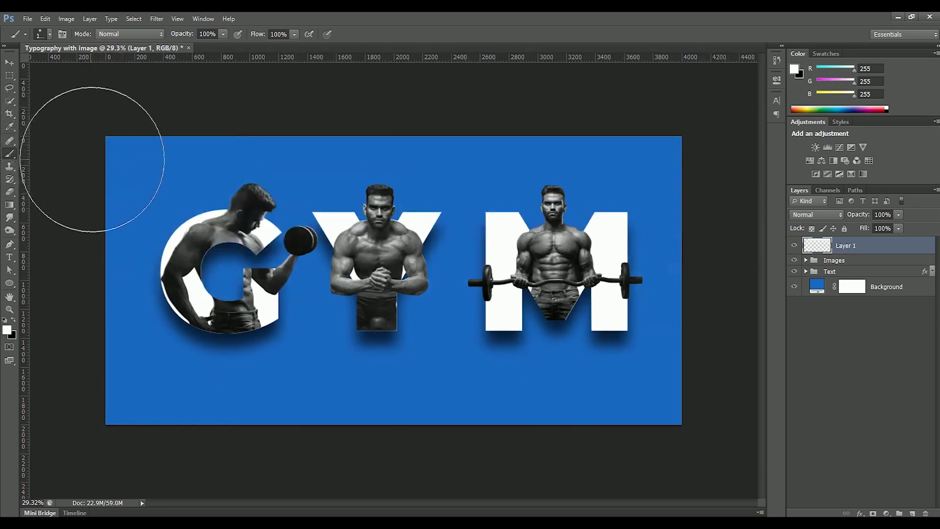
pyautogui.click(98, 148)
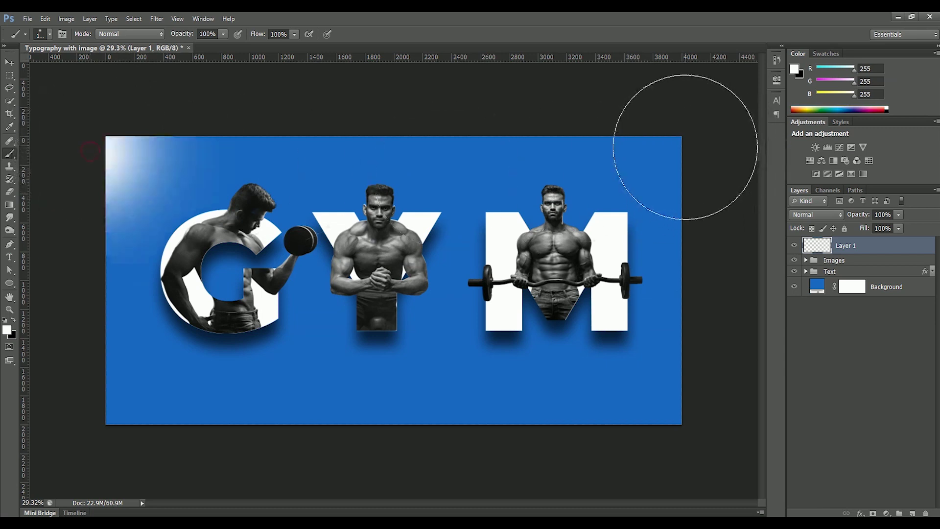
pyautogui.keyDown('shift'); pyautogui.click(685, 145); pyautogui.keyUp('shift')
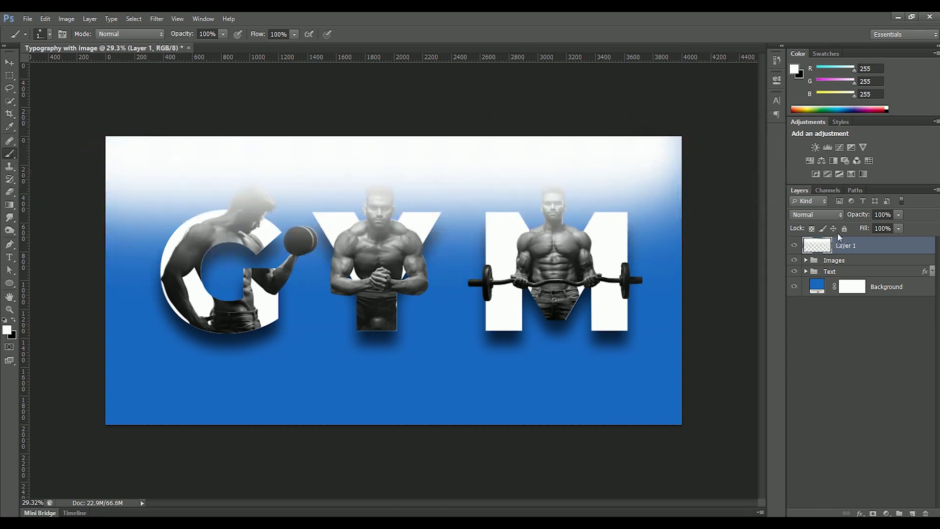
# - Set the white band layer to Overlay blending at 80% opacity and rename it Shine
pyautogui.click(816, 215)
pyautogui.click(811, 375)
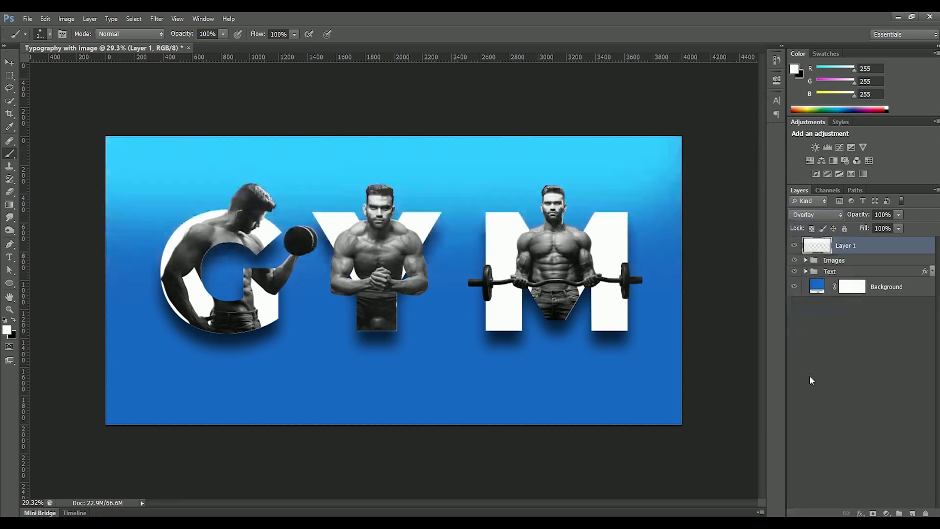
pyautogui.write('80')
pyautogui.press('Return')
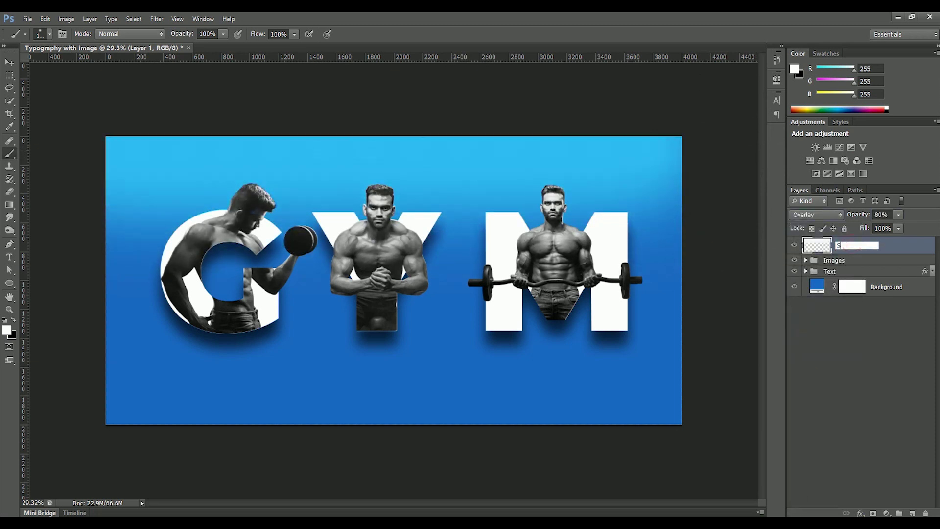
pyautogui.press('Return')
# - Add a bright blue Solid Color fill layer above Shine with Soft Light blending and 30% opacity
pyautogui.click(888, 513)
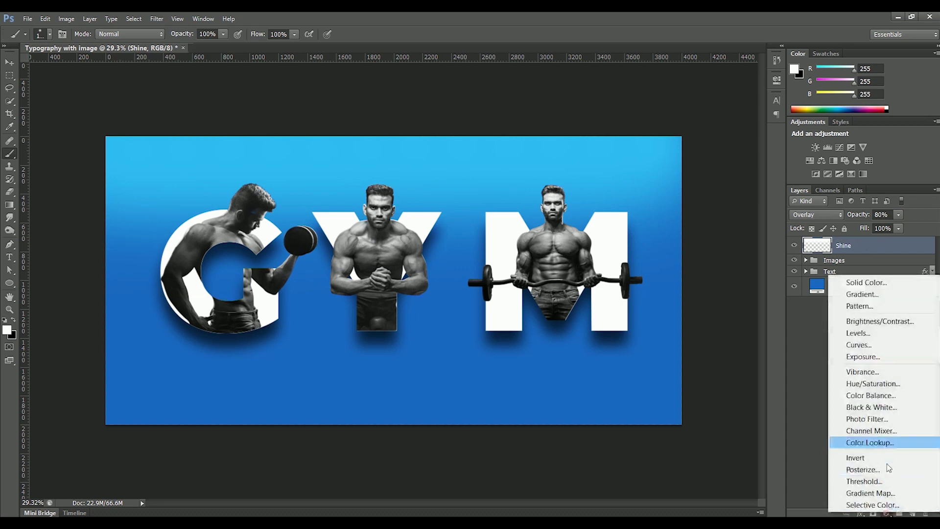
pyautogui.click(881, 281)
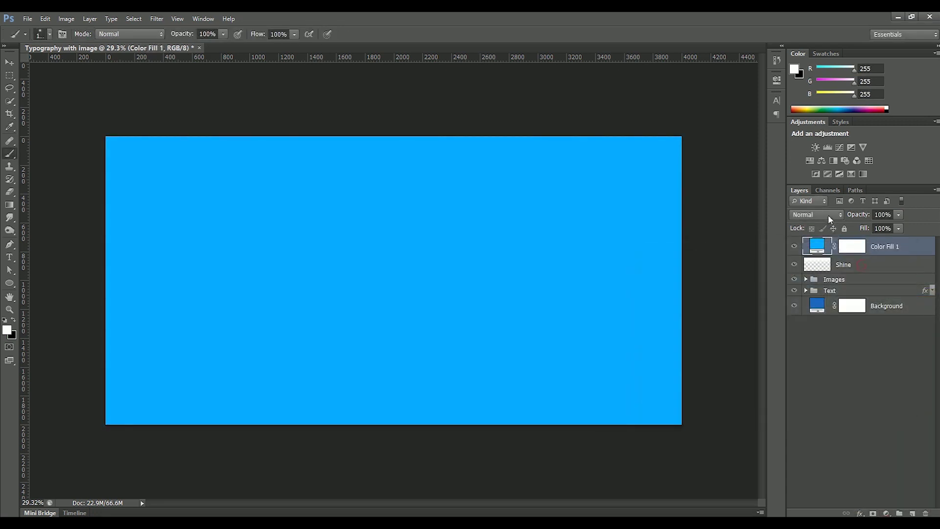
pyautogui.click(829, 217)
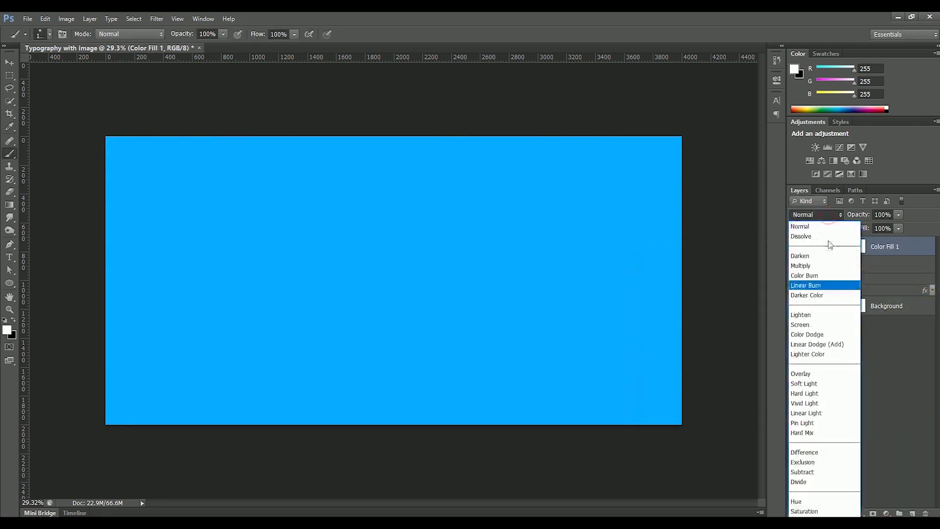
pyautogui.click(811, 384)
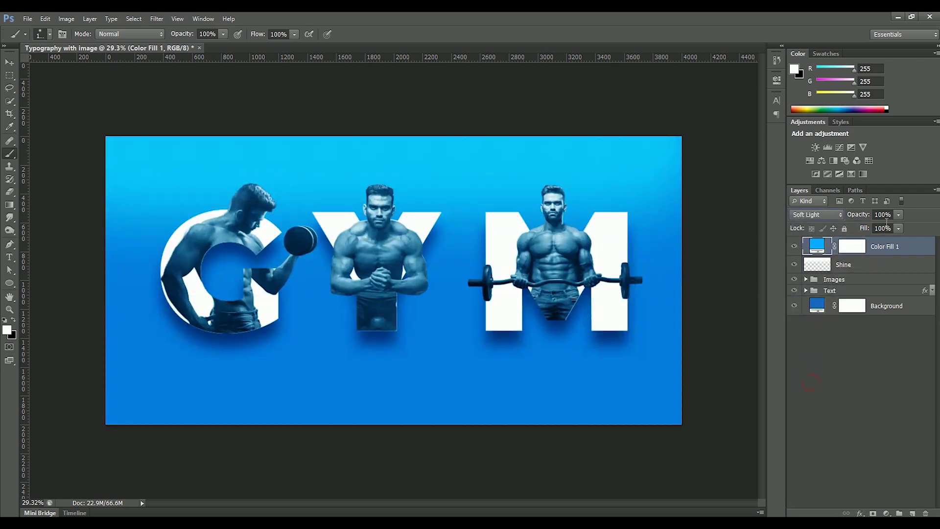
pyautogui.moveTo(870, 217); pyautogui.dragTo(863, 218)
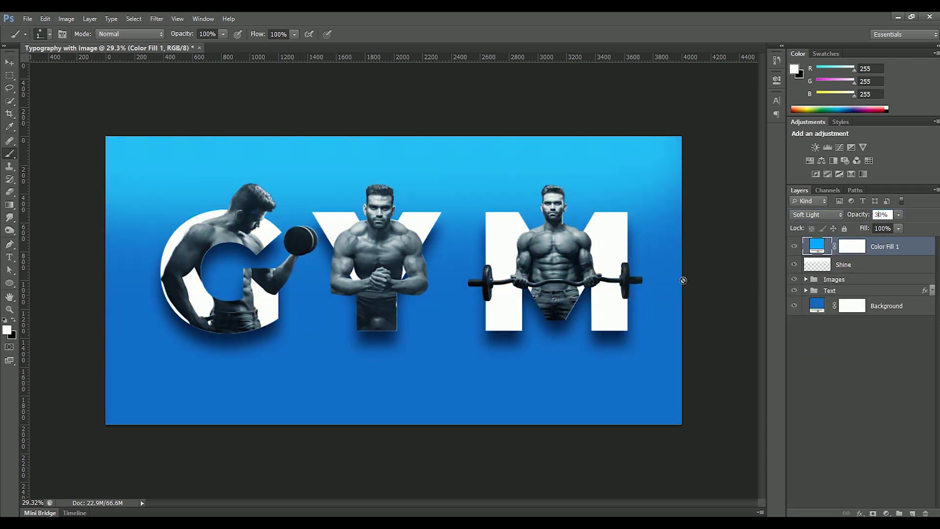
# - Rename the bright blue fill layer as Blue tint
pyautogui.doubleClick(884, 247)
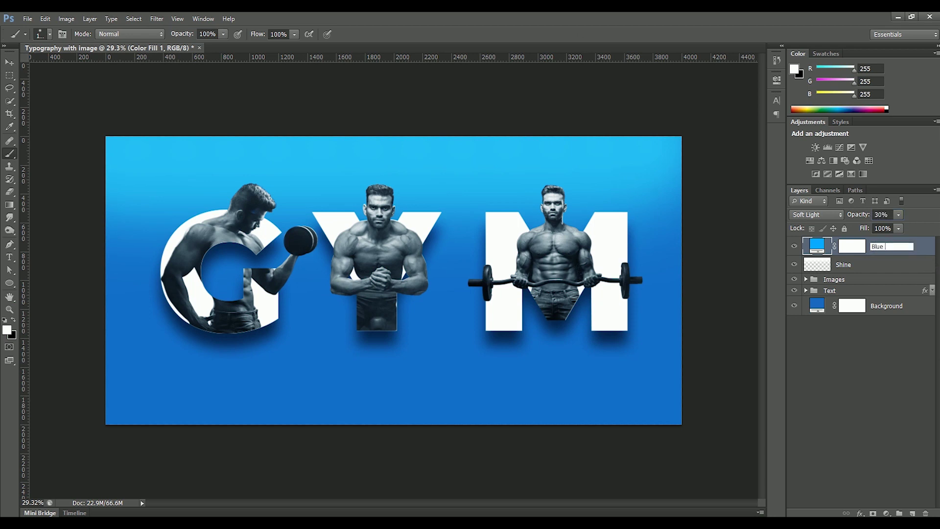
pyautogui.write('Blue tint')
pyautogui.press('Return')
# - Add a Levels adjustment layer above Blue tint with midtones at 0.80 and the white input level at 228
pyautogui.click(881, 513)
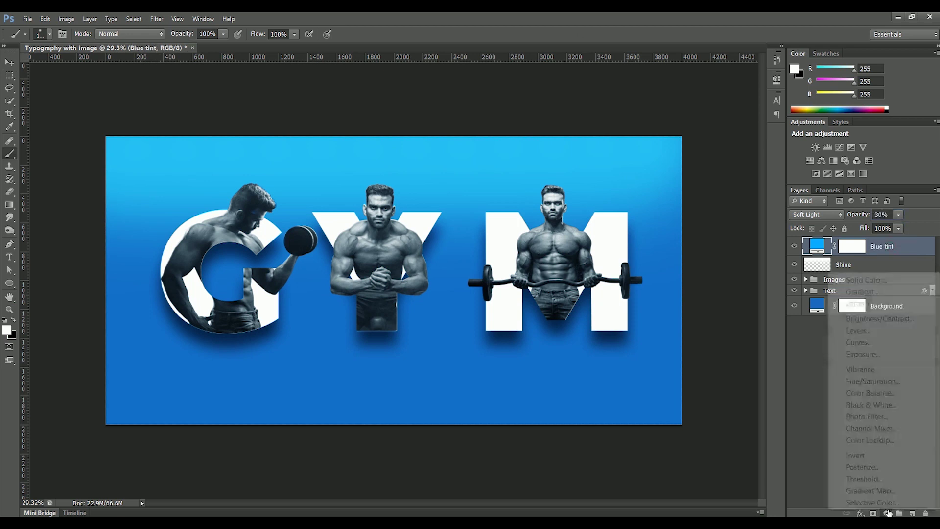
pyautogui.click(874, 333)
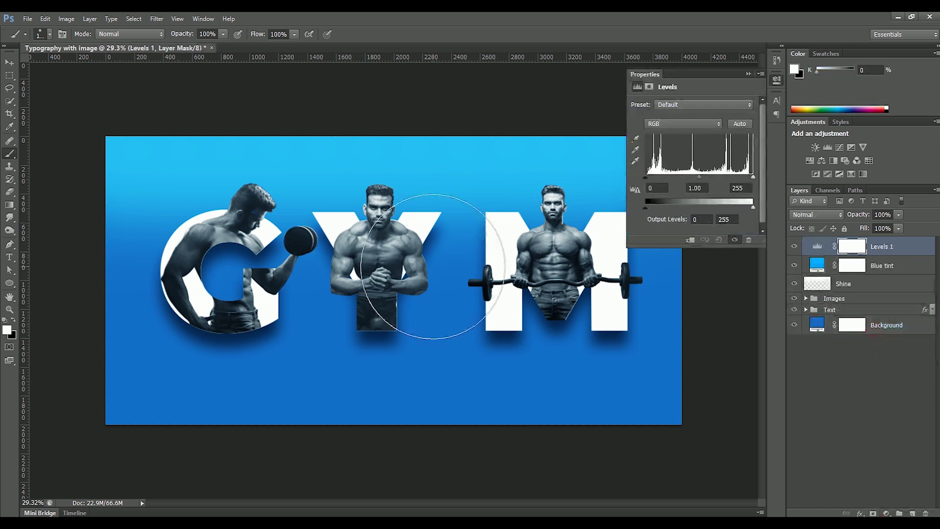
pyautogui.scroll(3, 405, 277)
pyautogui.moveTo(700, 176); pyautogui.dragTo(743, 178)
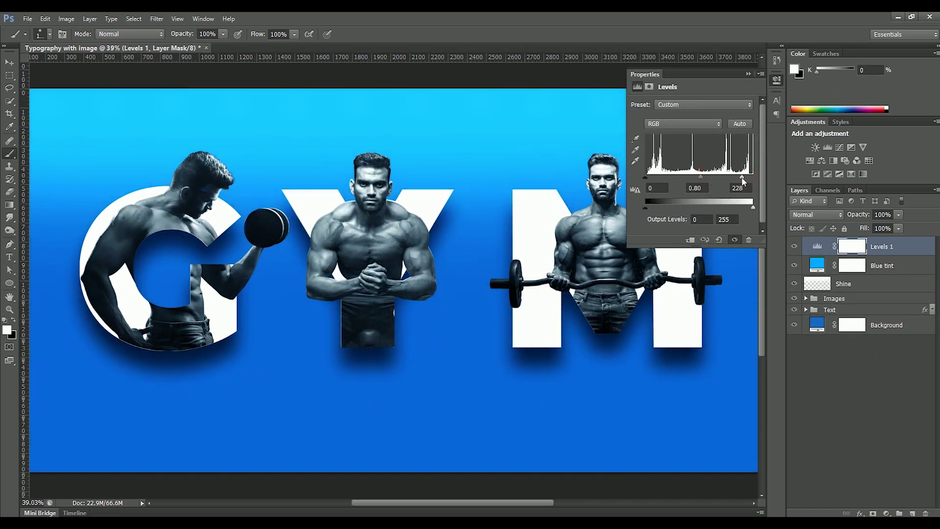
pyautogui.click(748, 73)
# - Group the Levels, Blue tint and Shine layers and name the group Effects
pyautogui.keyDown('shift'); pyautogui.click(877, 284); pyautogui.keyUp('shift')
pyautogui.hotkey('ctrl', 'g')
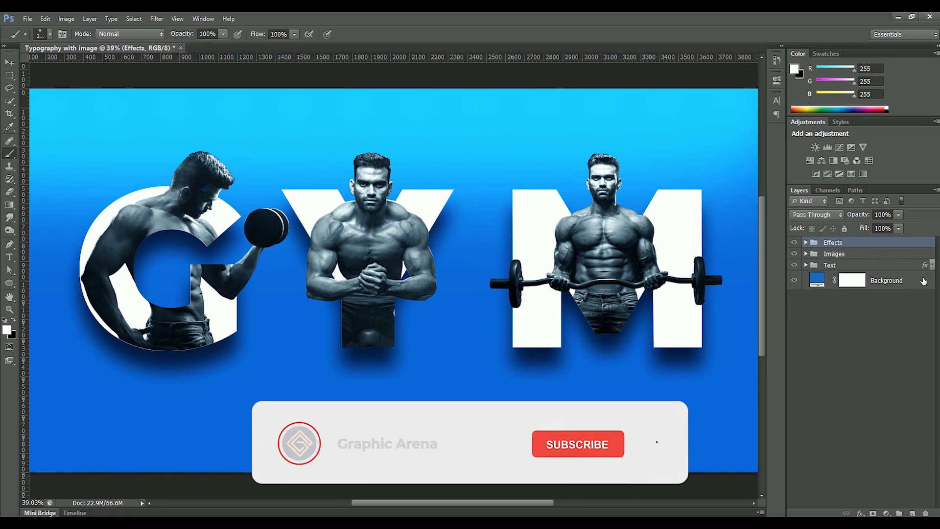
# - Group the background fill layer as Background and label the Effects and Text groups red
pyautogui.click(876, 277)
pyautogui.rightClick(849, 243)
pyautogui.click(786, 511)
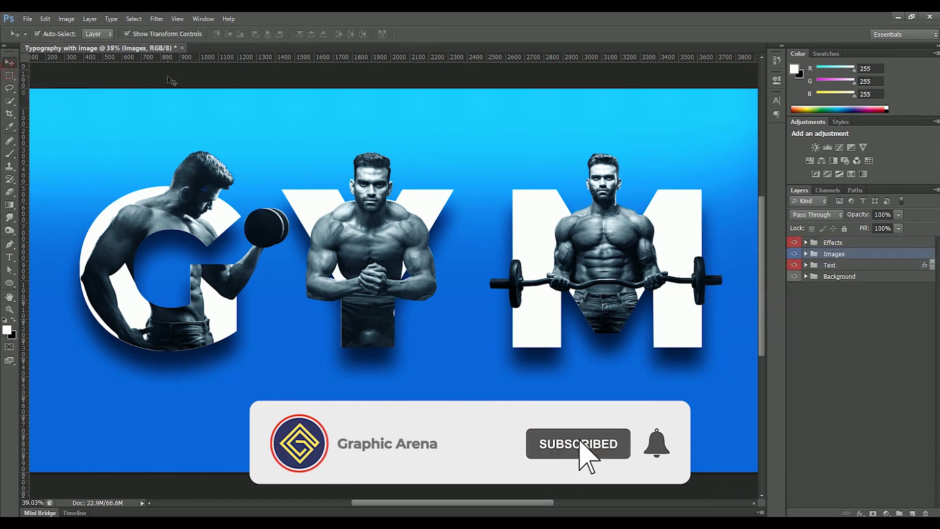